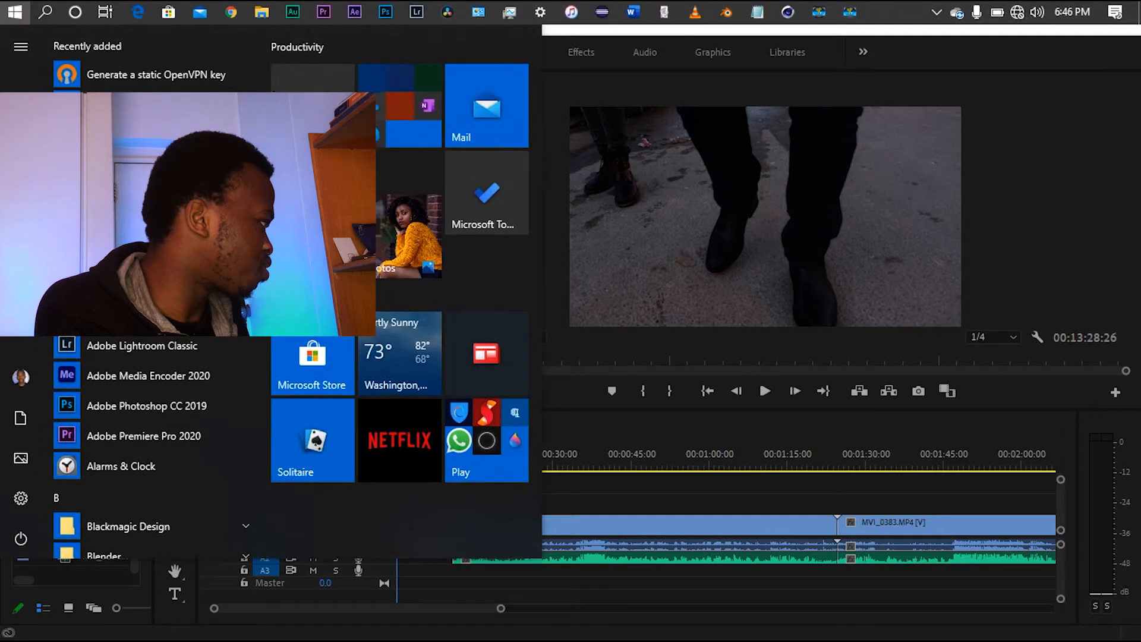
- Switch to File Explorer and open the Music folder inside Videos > Girlfriend Awards
{"action": "left_click", "coordinate": [264, 11]}
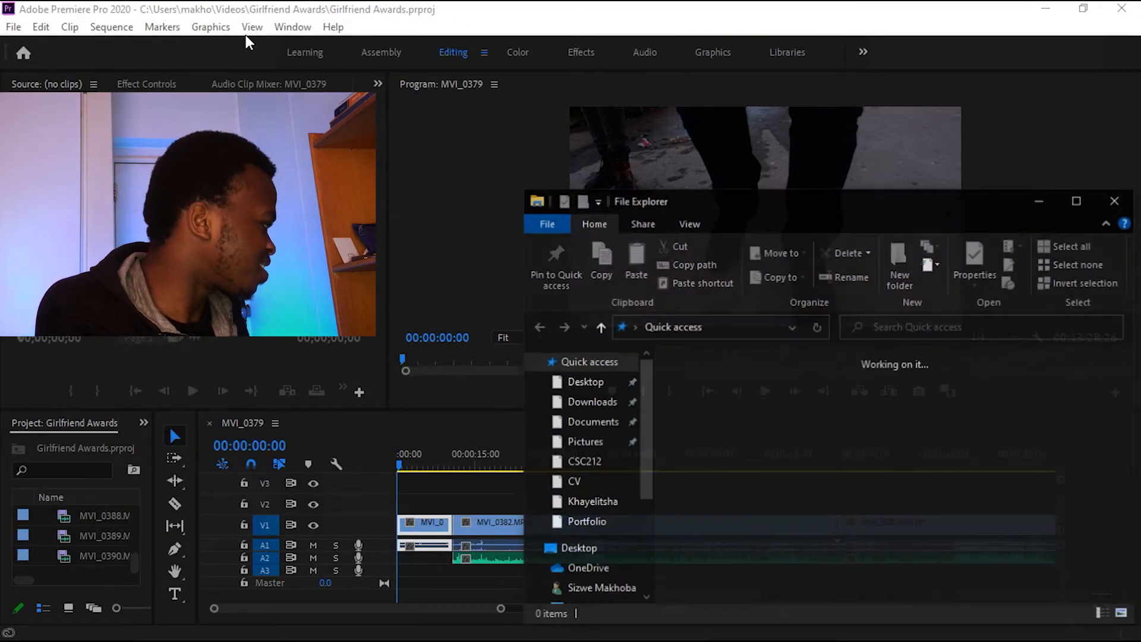
{"action": "scroll", "coordinate": [585, 429], "scroll_direction": "down", "scroll_amount": 1}
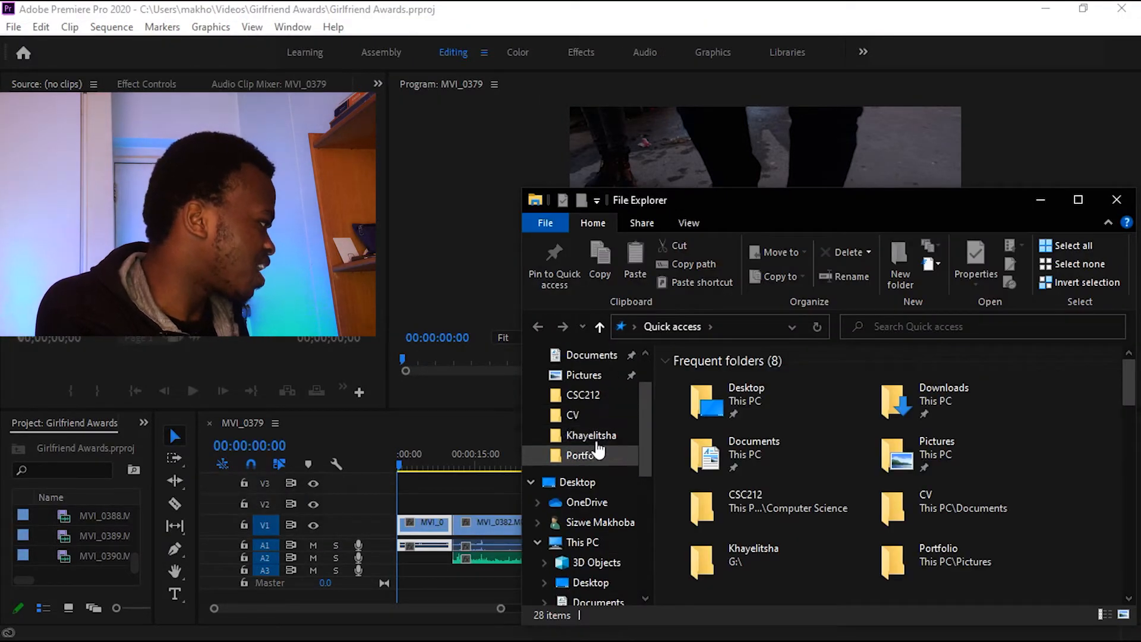
{"action": "scroll", "coordinate": [591, 441], "scroll_direction": "up", "scroll_amount": 2}
{"action": "scroll", "coordinate": [591, 441], "scroll_direction": "down", "scroll_amount": 3}
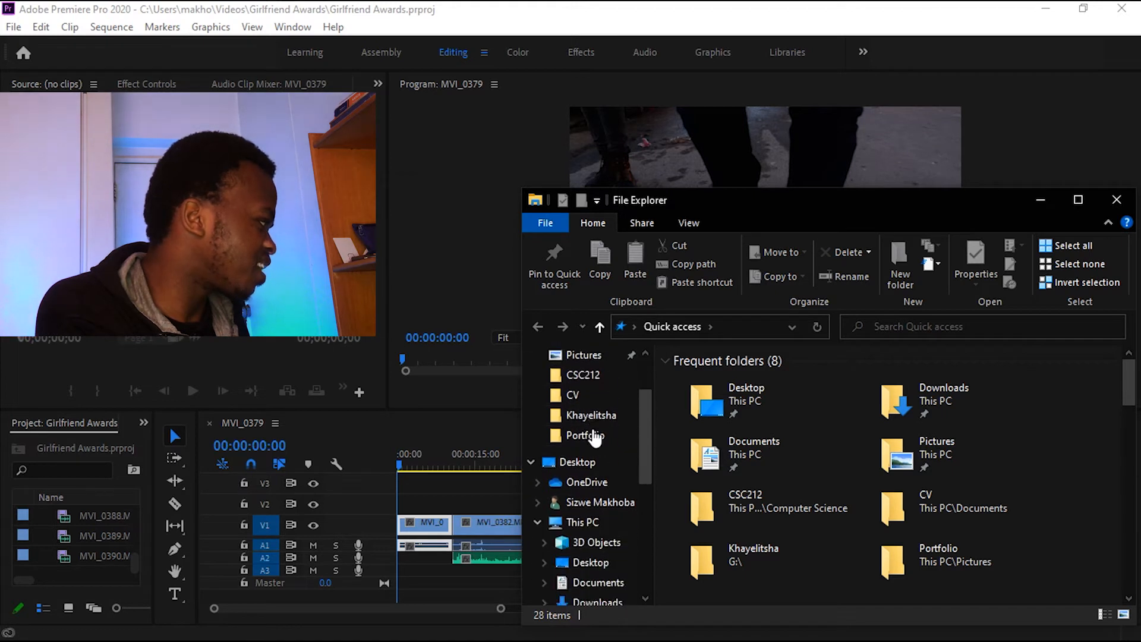
{"action": "scroll", "coordinate": [595, 435], "scroll_direction": "down", "scroll_amount": 2}
{"action": "left_click", "coordinate": [599, 496]}
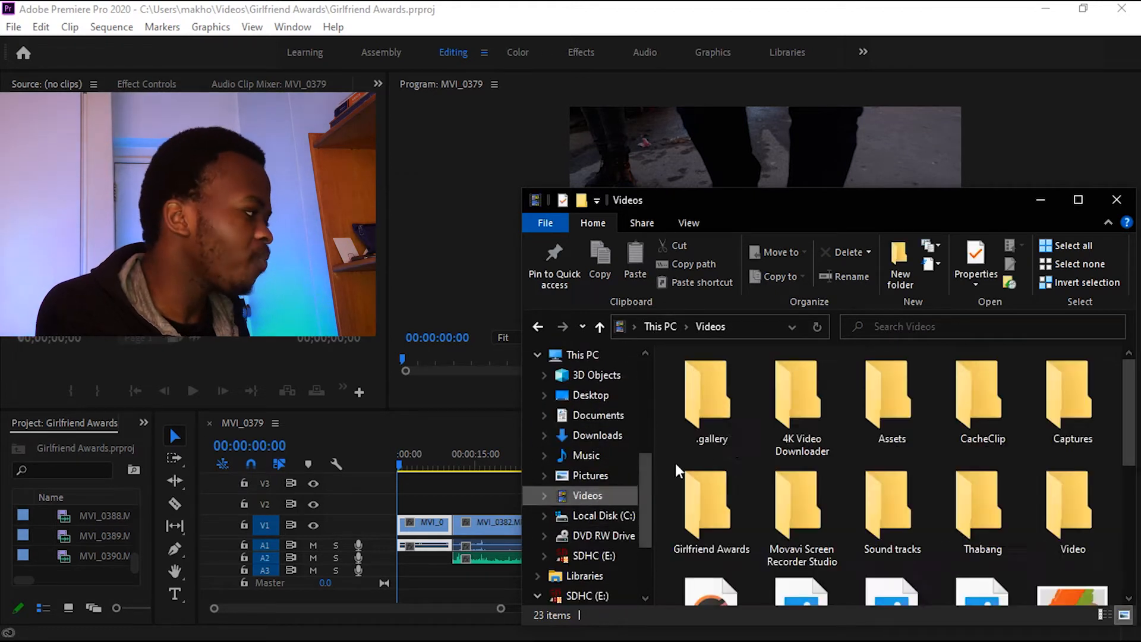
{"action": "double_click", "coordinate": [737, 502]}
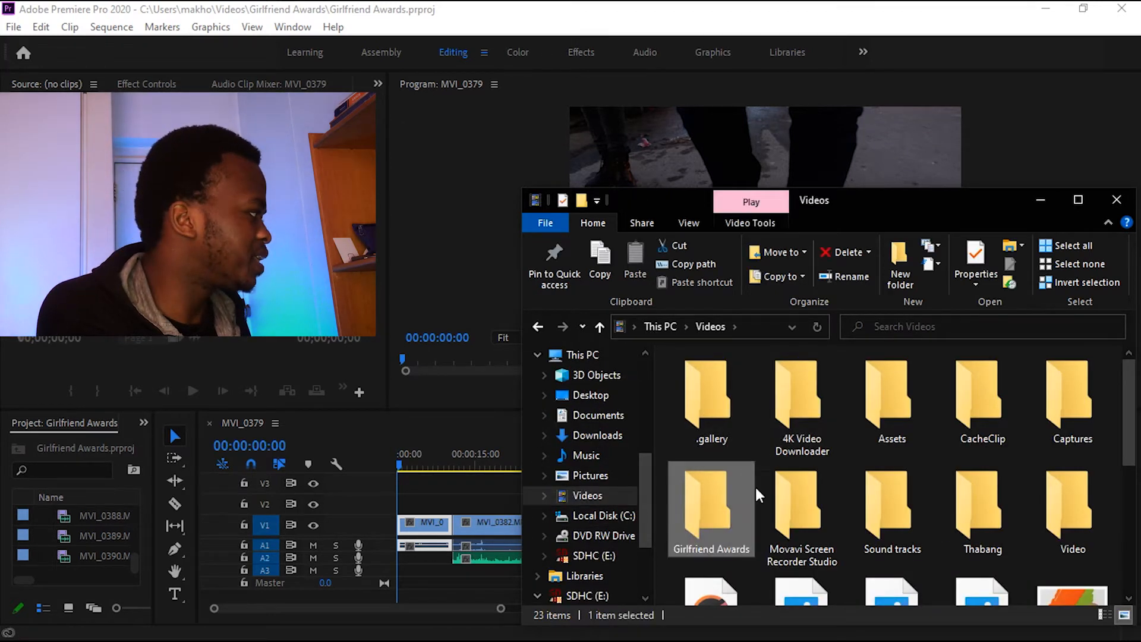
{"action": "double_click", "coordinate": [780, 403]}
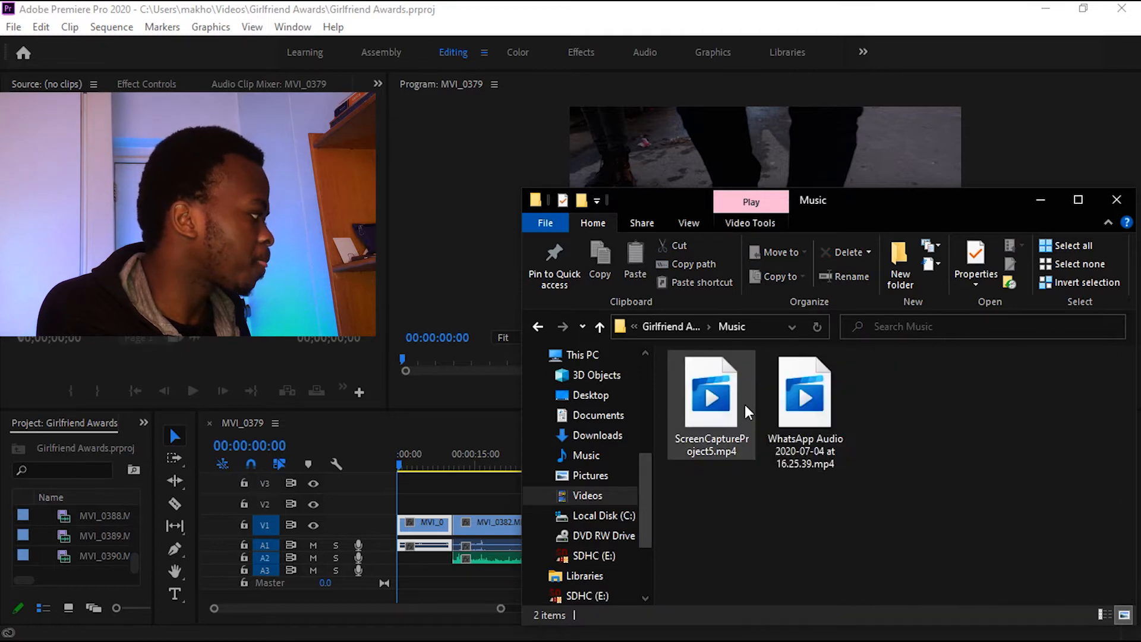
- Import ScreenCaptureProject5.mp4 from the Music folder into the Girlfriend Awards project in Premiere Pro
{"action": "left_click", "coordinate": [808, 415]}
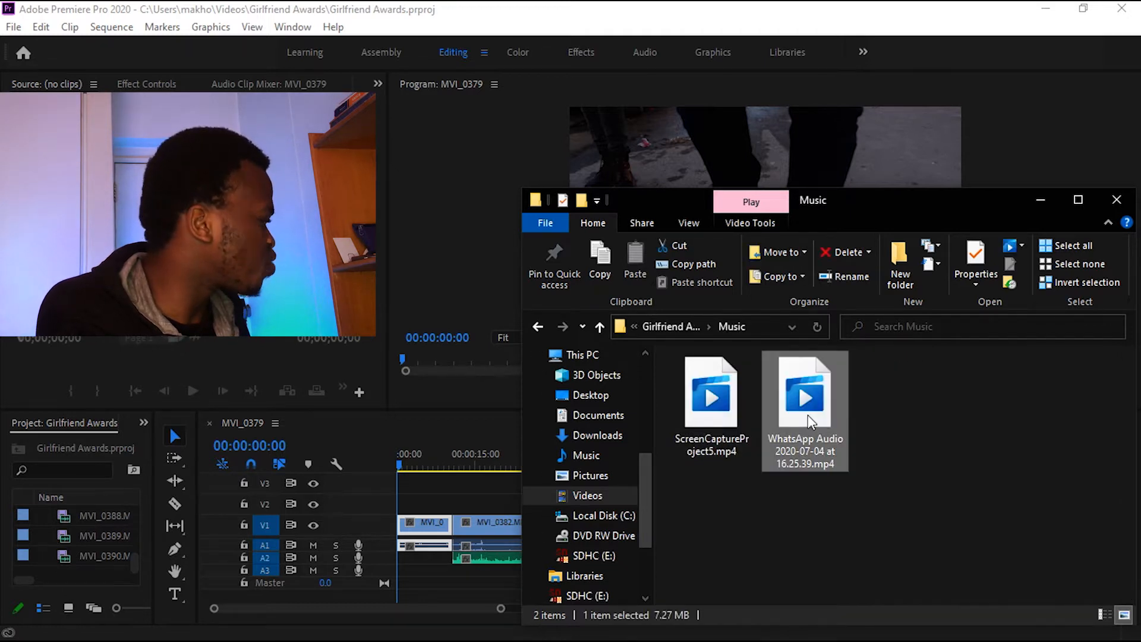
{"action": "left_click", "coordinate": [725, 417]}
{"action": "left_click_drag", "start_coordinate": [723, 417], "coordinate": [86, 538]}
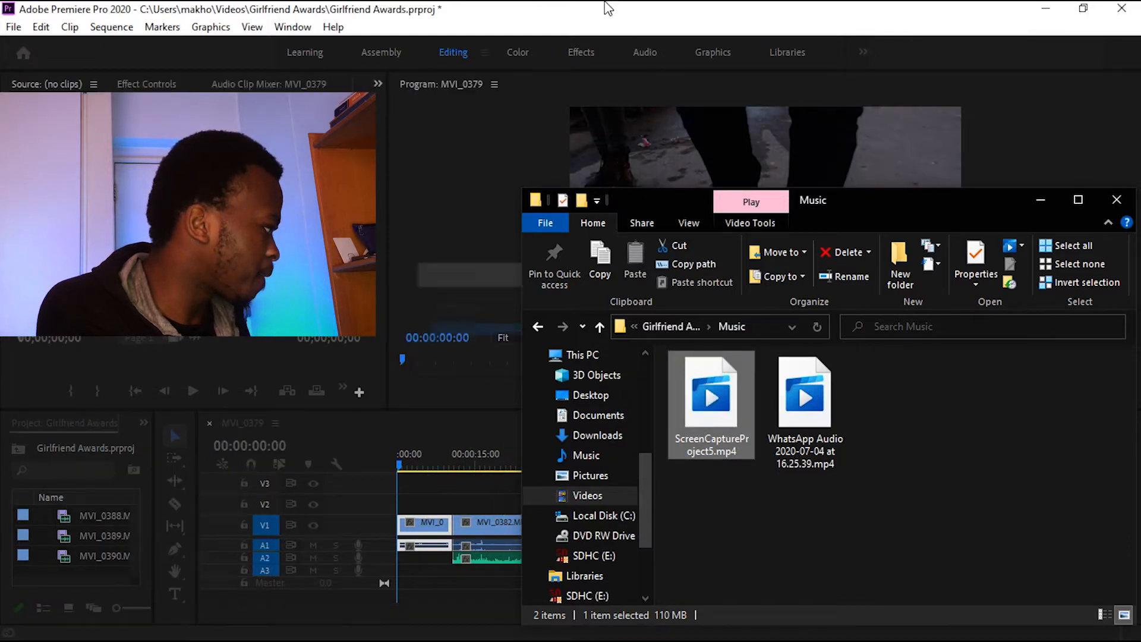
{"action": "left_click", "coordinate": [573, 25]}
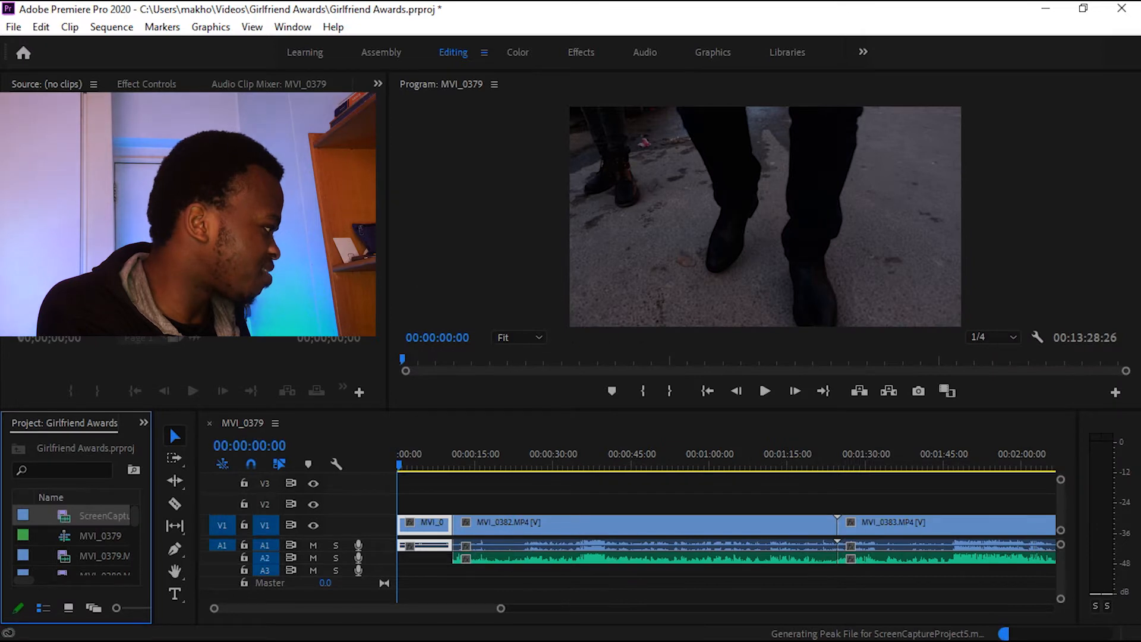
- Preview ScreenCaptureProject5.mp4 in the Source monitor, returning to its beginning
{"action": "key", "text": "space"}
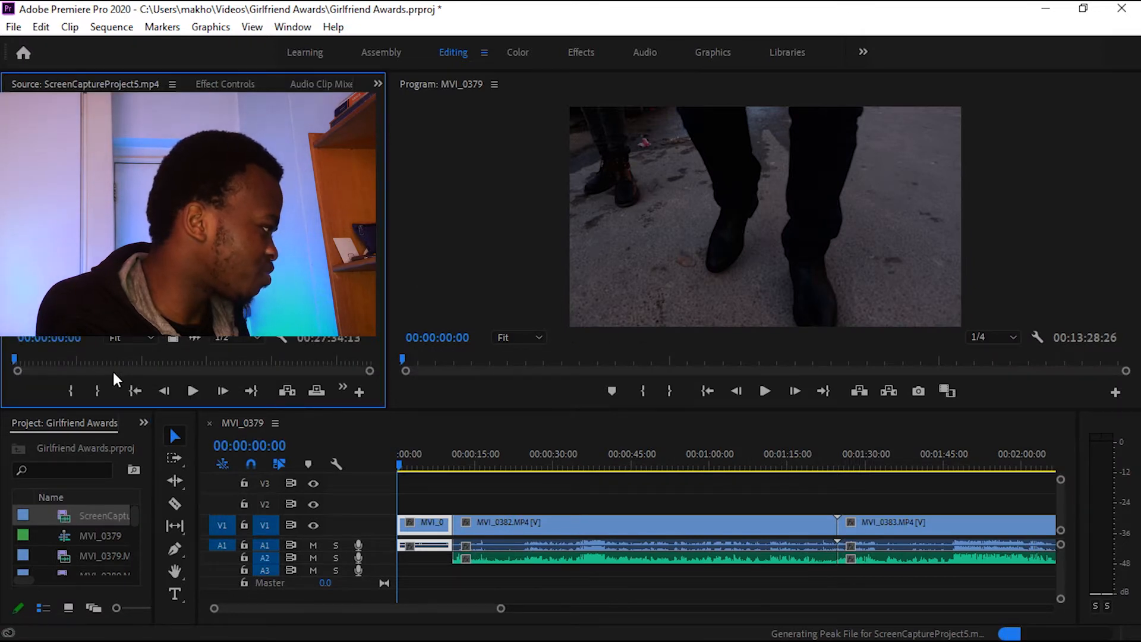
{"action": "left_click", "coordinate": [195, 394]}
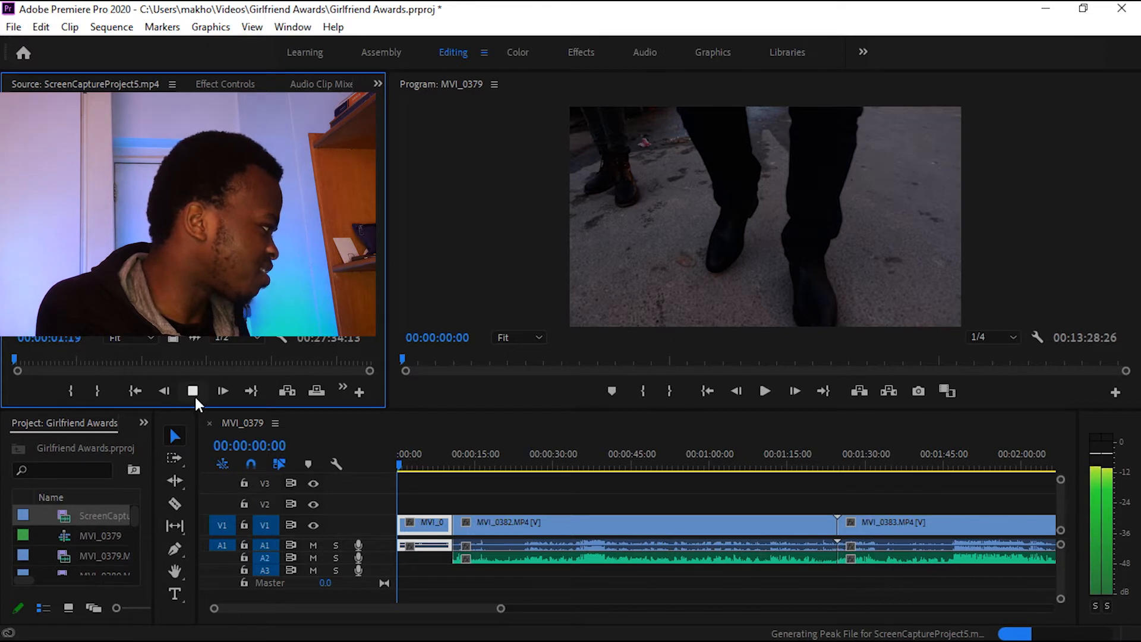
{"action": "left_click_drag", "start_coordinate": [369, 370], "coordinate": [236, 396]}
{"action": "left_click_drag", "start_coordinate": [50, 359], "coordinate": [13, 362]}
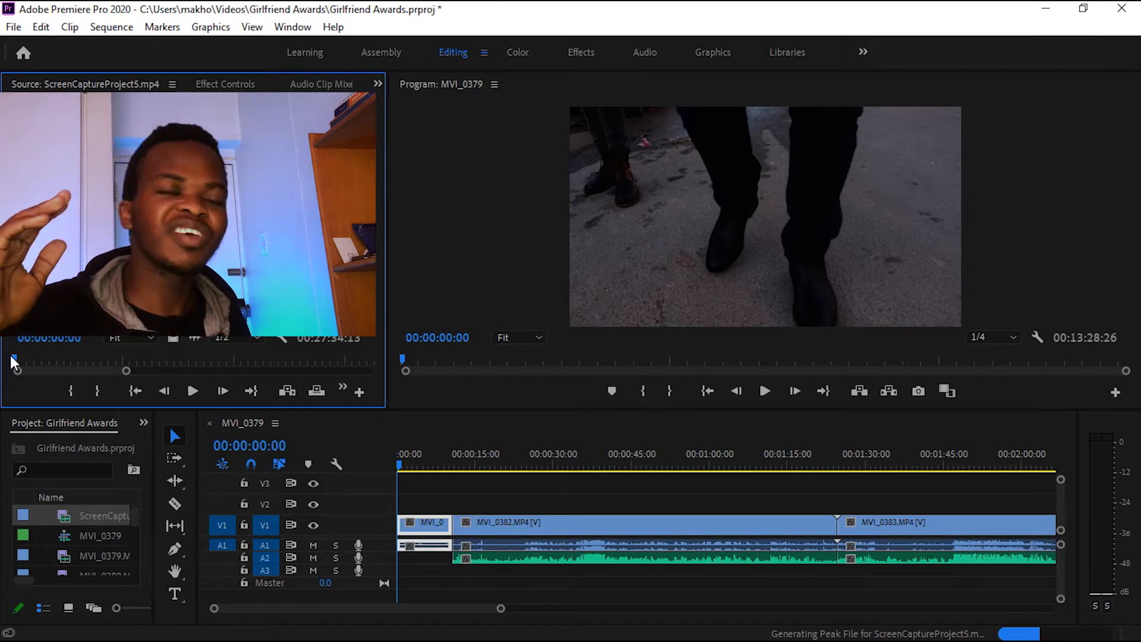
{"action": "key", "text": "space"}
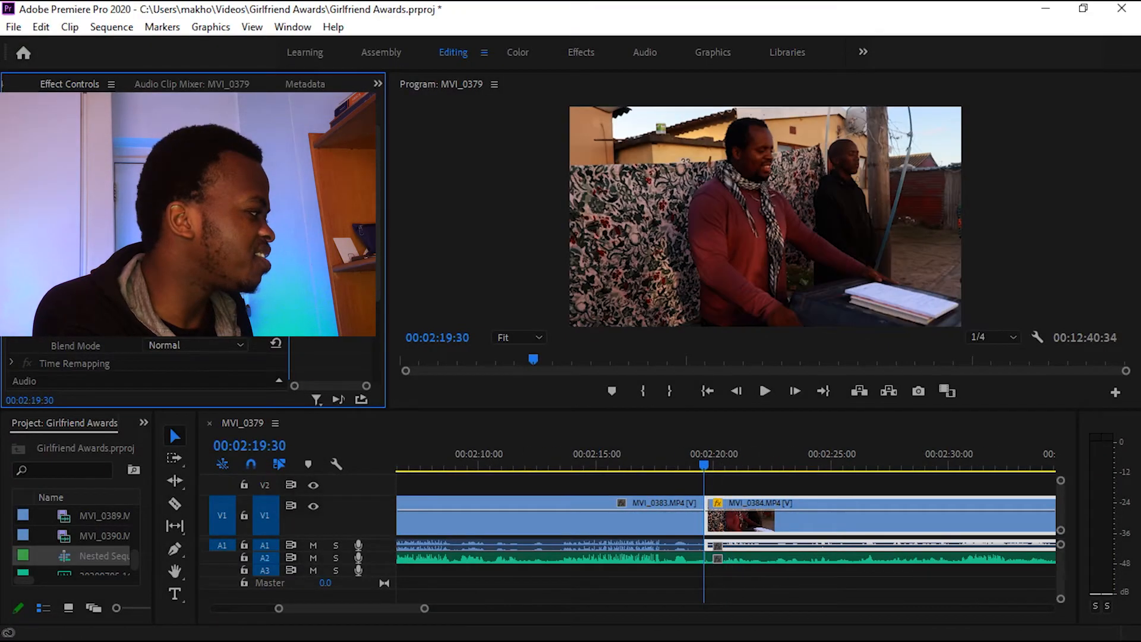
- Play back the MVI_0384 clips of the sequence to check the edit against the audio
{"action": "key", "text": "space"}
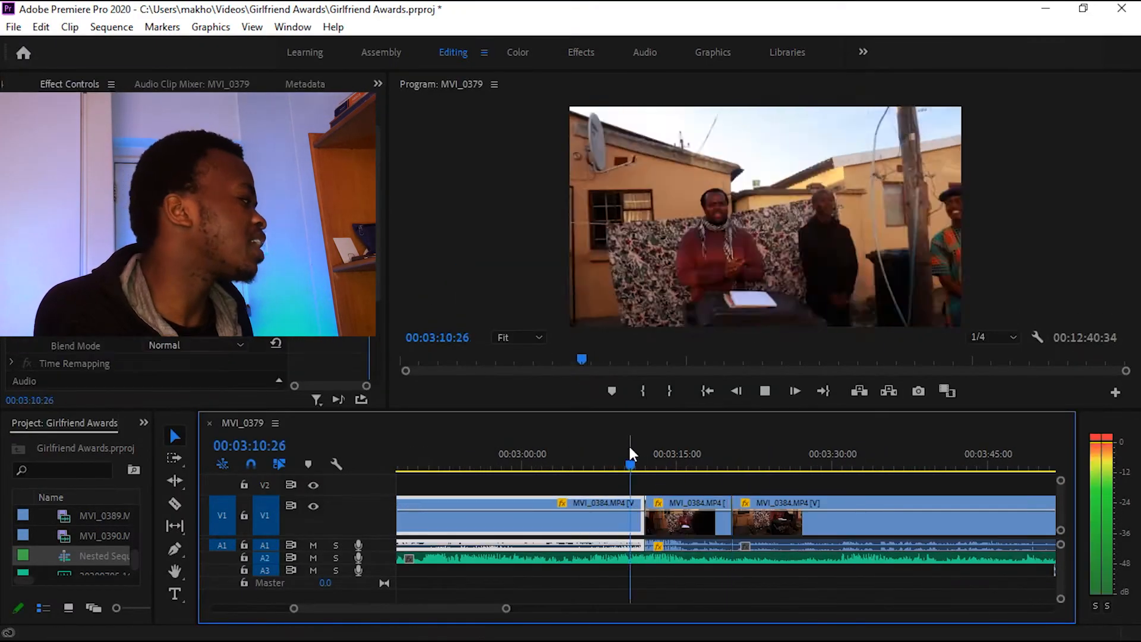
{"action": "left_click_drag", "start_coordinate": [648, 560], "coordinate": [618, 544]}
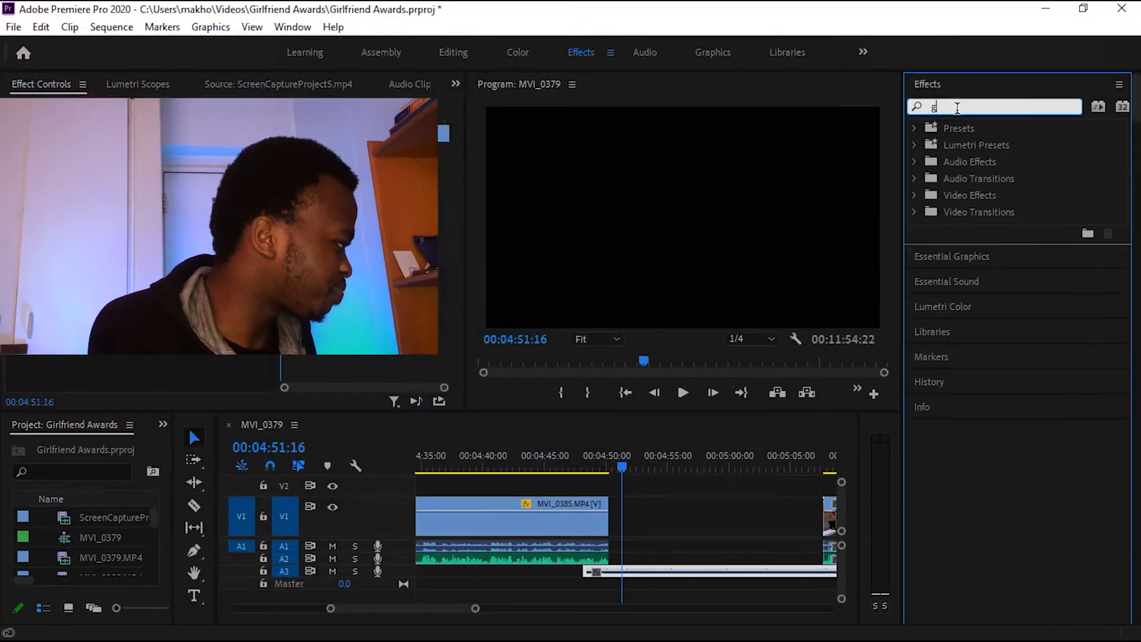
- Apply a Constant Gain fade to the start of the A3 music clip near the end of MVI_0385 and play through it
{"action": "left_click", "coordinate": [573, 476]}
{"action": "key", "text": "space"}
{"action": "key", "text": "space"}
{"action": "left_click_drag", "start_coordinate": [596, 571], "coordinate": [611, 571]}
{"action": "left_click", "coordinate": [538, 518]}
{"action": "left_click", "coordinate": [563, 470]}
{"action": "key", "text": "space"}
{"action": "left_click_drag", "start_coordinate": [475, 608], "coordinate": [549, 606]}
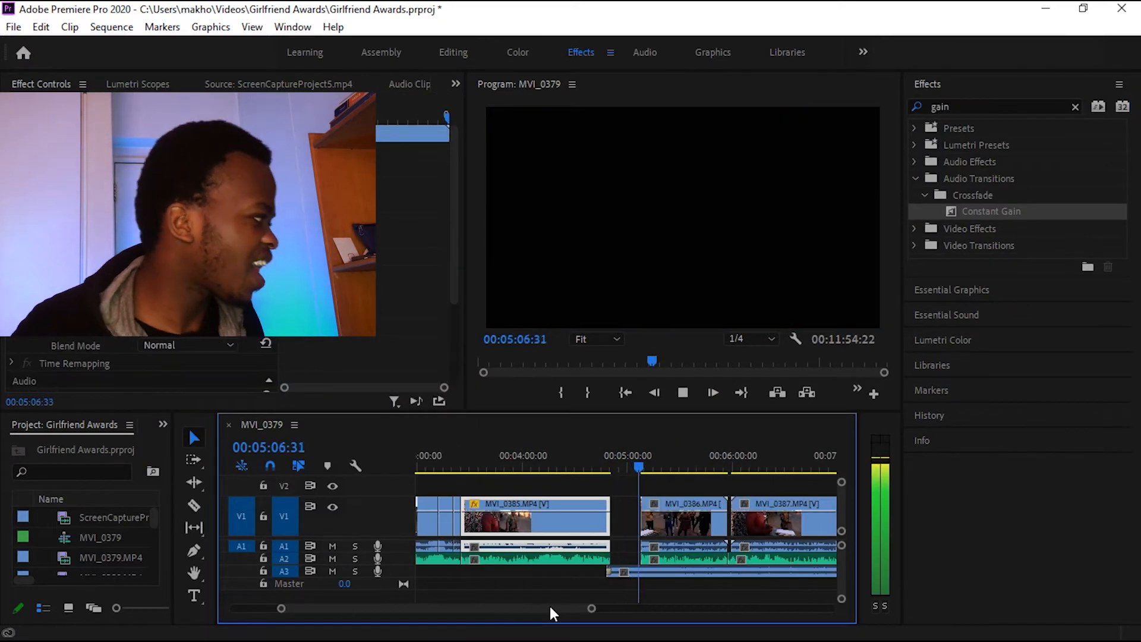
{"action": "key", "text": "space"}
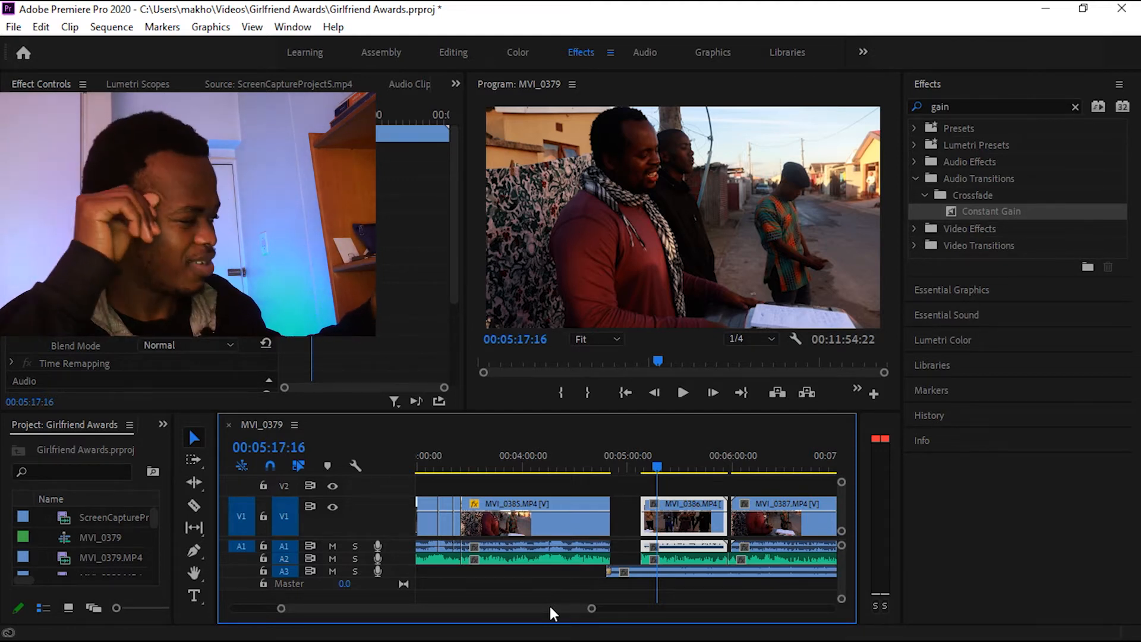
- Lock track A3, shift MVI_0386 and all following clips about 6 seconds earlier, and unlock A3 again
{"action": "left_click_drag", "start_coordinate": [591, 608], "coordinate": [519, 608]}
{"action": "left_click_drag", "start_coordinate": [622, 467], "coordinate": [458, 469]}
{"action": "key", "text": "space"}
{"action": "left_click", "coordinate": [570, 486]}
{"action": "left_click", "coordinate": [263, 572]}
{"action": "left_click", "coordinate": [193, 460]}
{"action": "left_click", "coordinate": [573, 541]}
{"action": "left_click_drag", "start_coordinate": [571, 542], "coordinate": [534, 541]}
{"action": "left_click", "coordinate": [194, 438]}
{"action": "left_click", "coordinate": [264, 571]}
- Split the A3 music clip at about 00:05:06:17 and fade out its first part with a Constant Gain transition
{"action": "key", "text": "space"}
{"action": "left_click", "coordinate": [561, 571]}
{"action": "key", "text": "ctrl+k"}
{"action": "left_click_drag", "start_coordinate": [518, 608], "coordinate": [715, 608]}
{"action": "left_click_drag", "start_coordinate": [665, 573], "coordinate": [528, 608]}
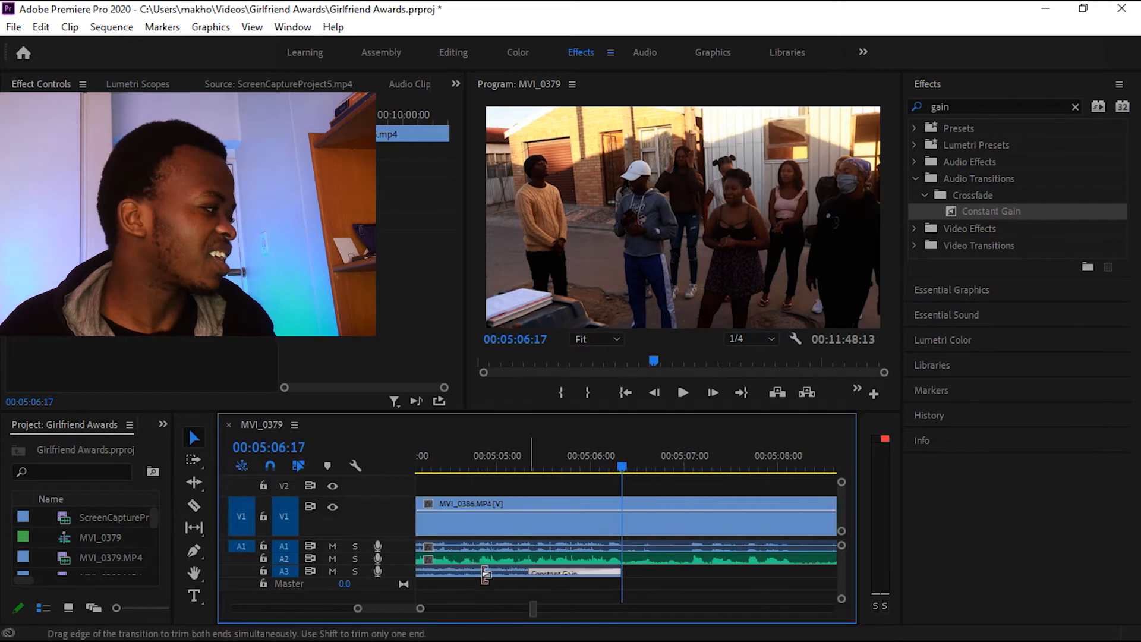
{"action": "left_click", "coordinate": [523, 456]}
{"action": "key", "text": "space"}
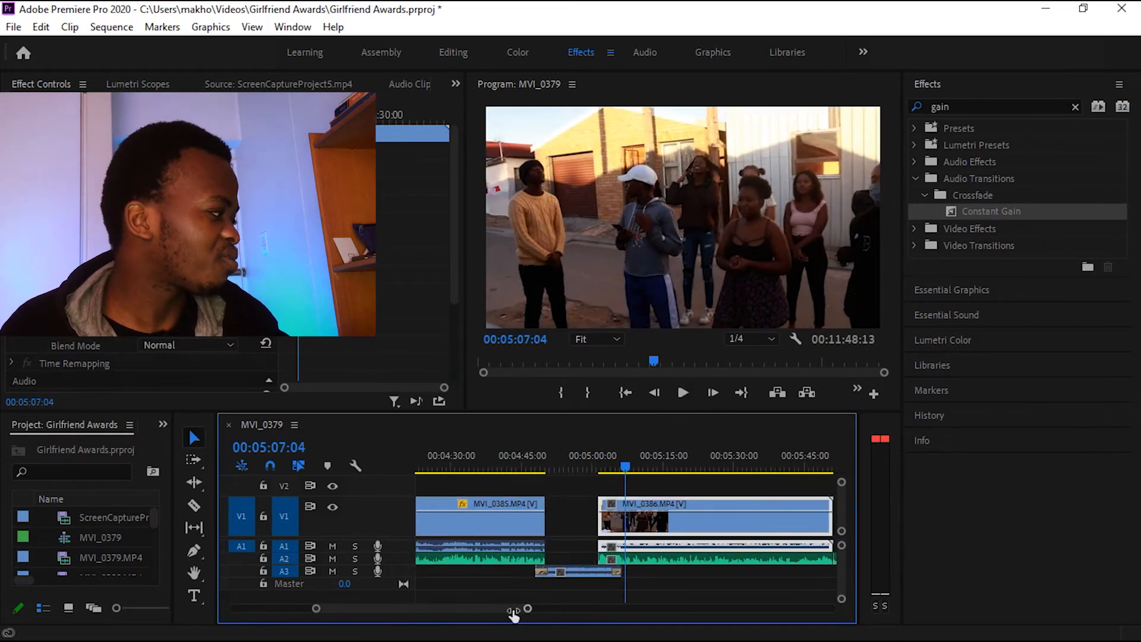
- Play through MVI_0386 and ripple trim its end to about 00:05:42
{"action": "left_click_drag", "start_coordinate": [528, 608], "coordinate": [568, 608]}
{"action": "left_click", "coordinate": [570, 457]}
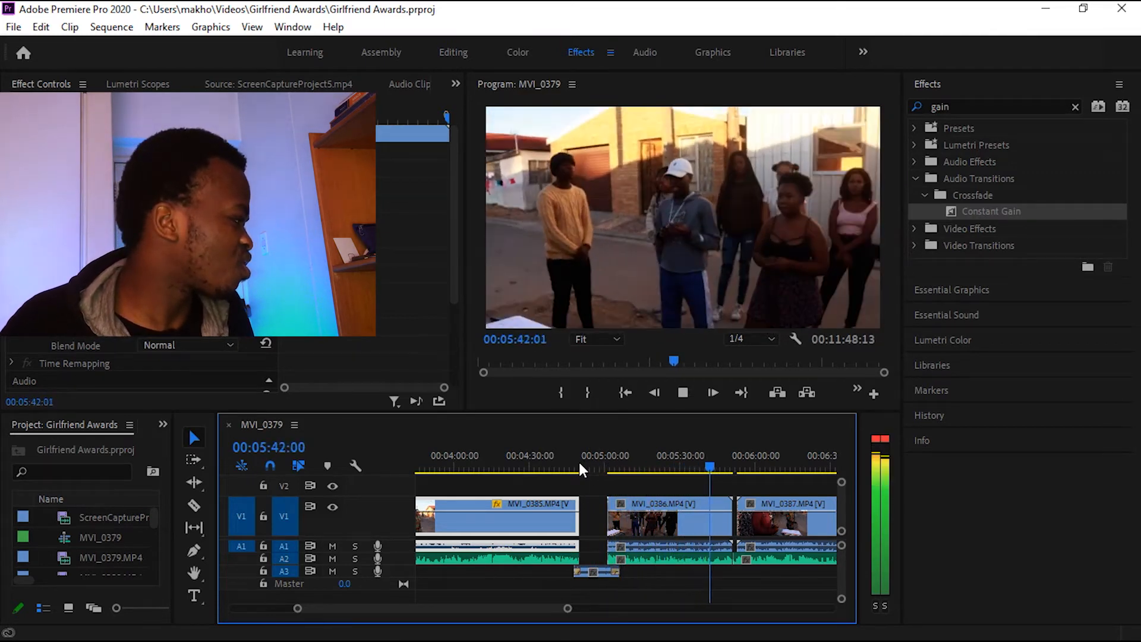
{"action": "left_click_drag", "start_coordinate": [567, 608], "coordinate": [557, 608]}
{"action": "left_click", "coordinate": [566, 465]}
{"action": "key", "text": "space"}
{"action": "key", "text": "space"}
{"action": "key", "text": "w"}
{"action": "key", "text": "space"}
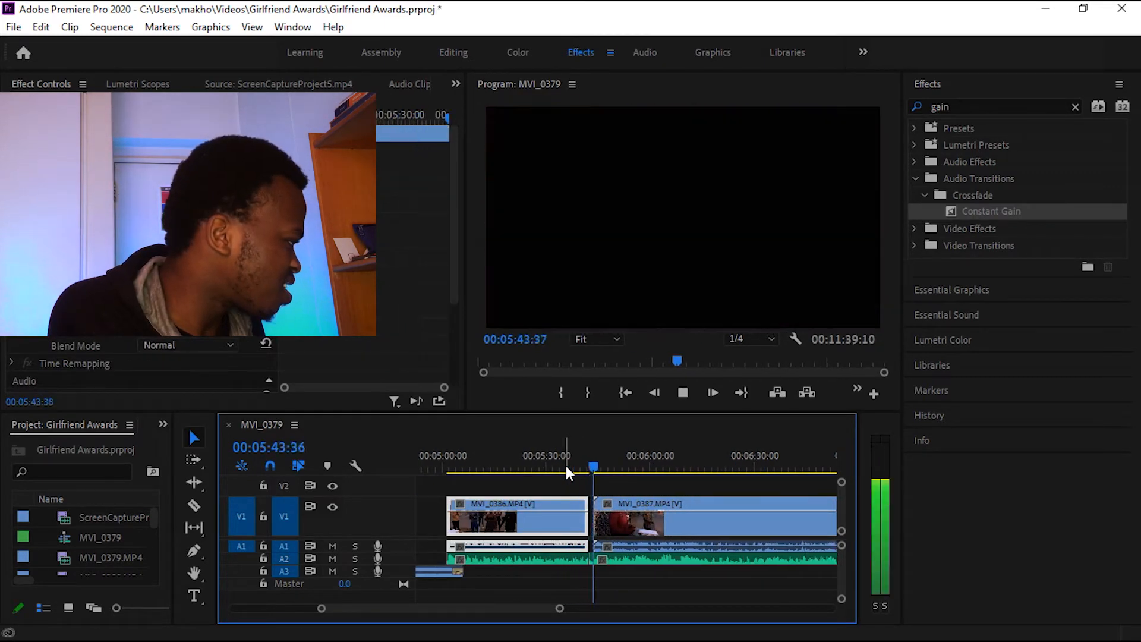
- Ripple trim the start of MVI_0387 up to about 00:06:17 and close the gap after MVI_0386
{"action": "left_click", "coordinate": [624, 465]}
{"action": "key", "text": "space"}
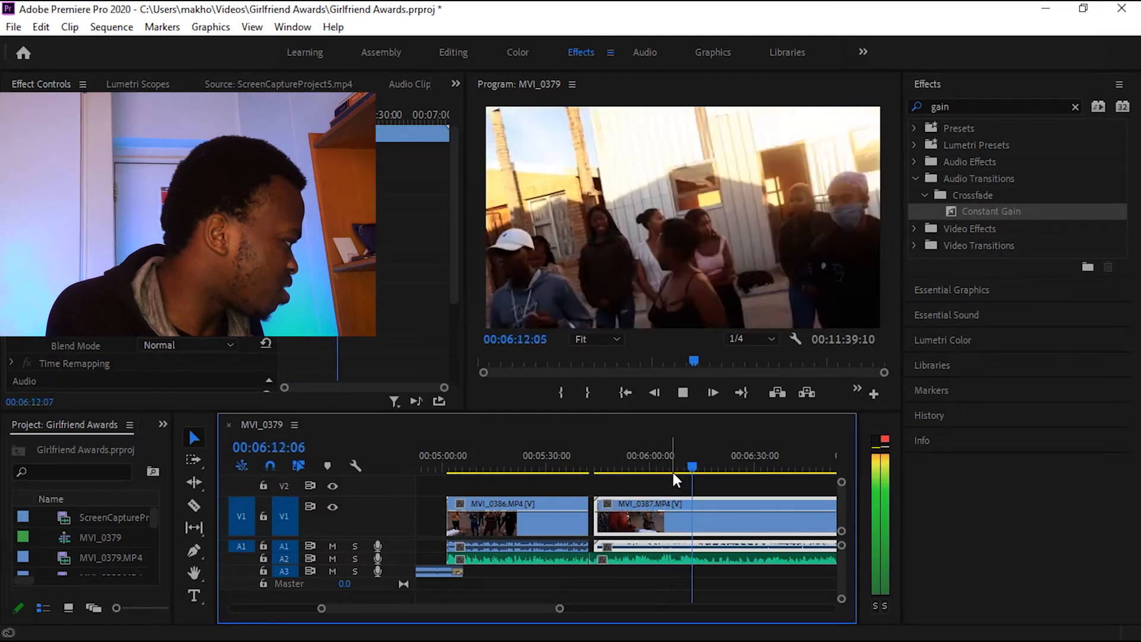
{"action": "key", "text": "space"}
{"action": "left_click_drag", "start_coordinate": [721, 465], "coordinate": [710, 466]}
{"action": "key", "text": "q"}
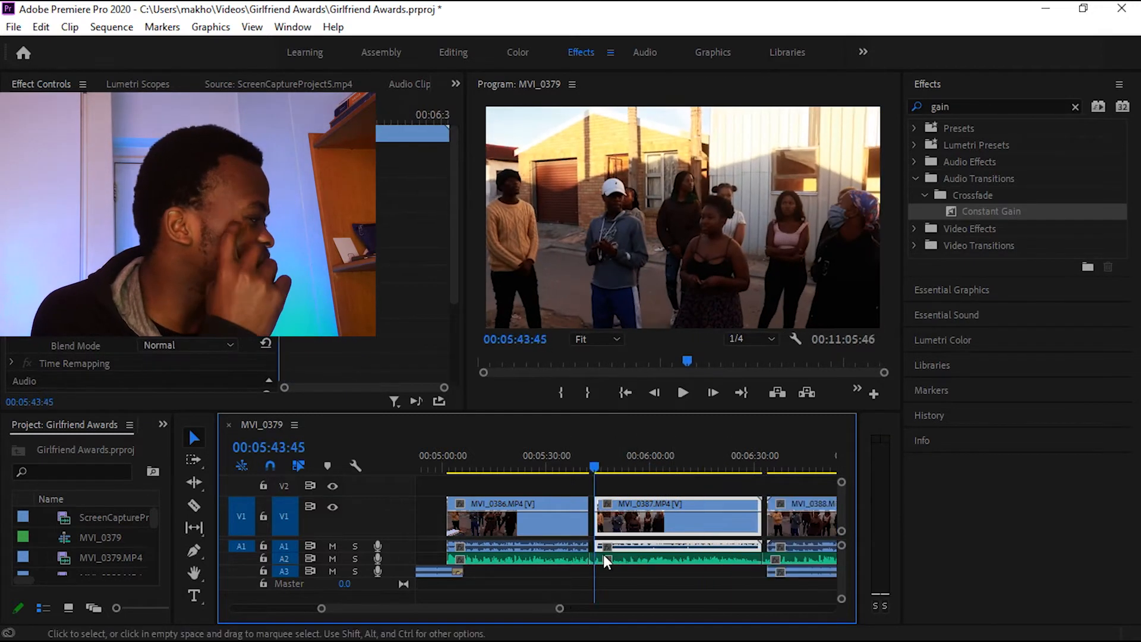
{"action": "key", "text": "q"}
- Save the project and play back the sequence from the end of MVI_0385
{"action": "left_click_drag", "start_coordinate": [559, 608], "coordinate": [594, 609]}
{"action": "left_click", "coordinate": [534, 571]}
{"action": "left_click", "coordinate": [520, 464]}
{"action": "key", "text": "ctrl+s"}
{"action": "key", "text": "space"}
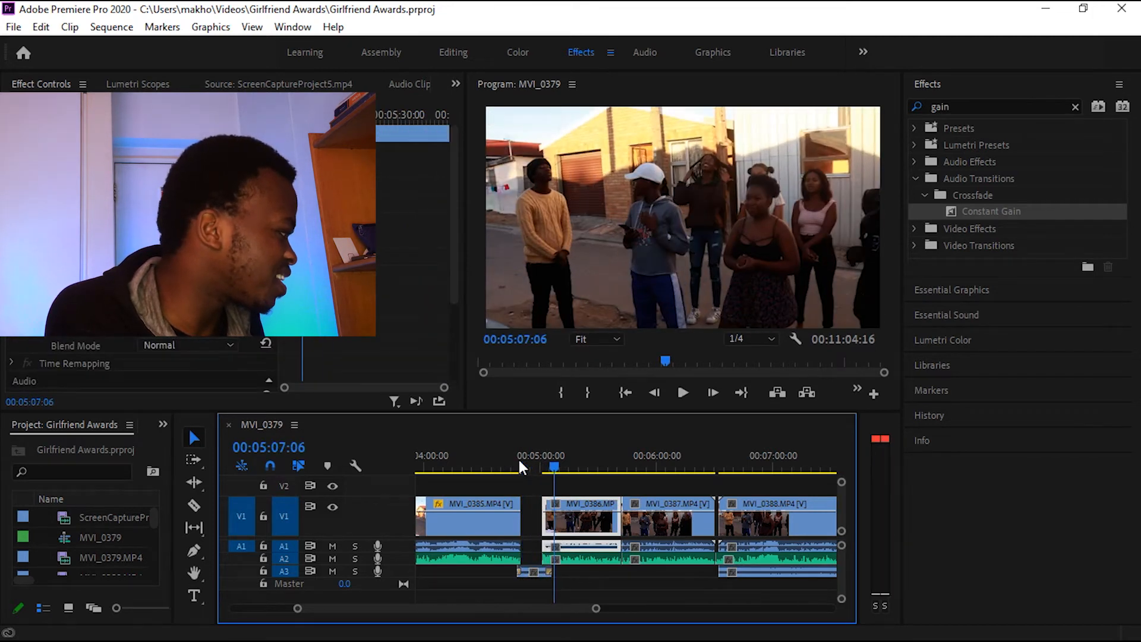
{"action": "key", "text": "space"}
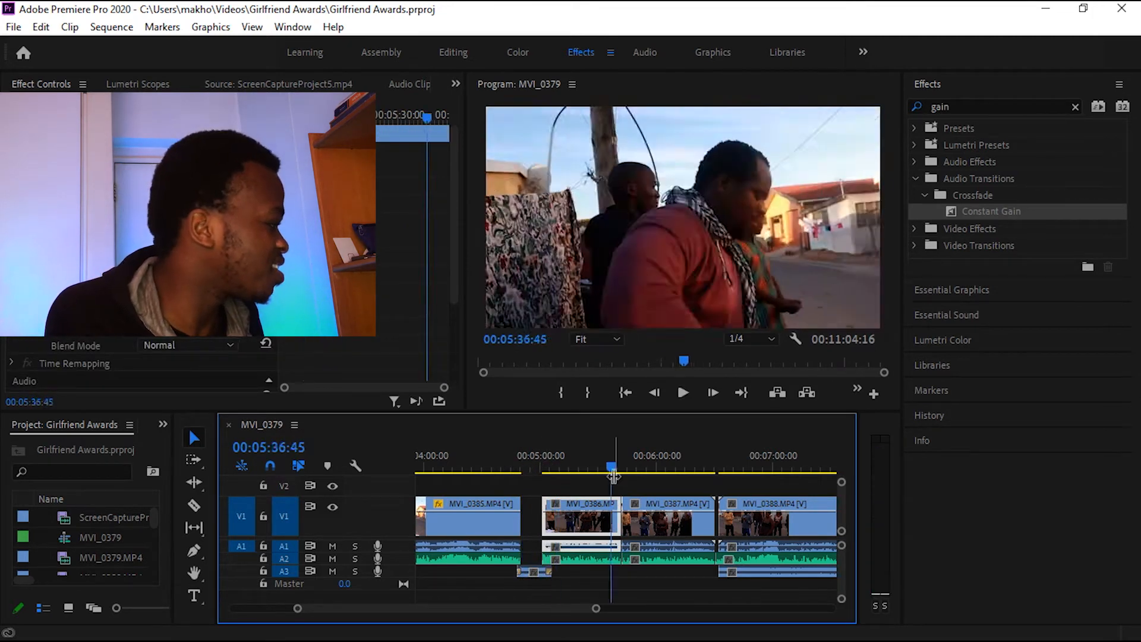
- Ripple trim the end of MVI_0386 to about 00:05:36 and play across the cut
{"action": "left_click_drag", "start_coordinate": [596, 608], "coordinate": [542, 609]}
{"action": "left_click", "coordinate": [613, 466]}
{"action": "key", "text": "w"}
{"action": "left_click", "coordinate": [607, 466]}
{"action": "key", "text": "space"}
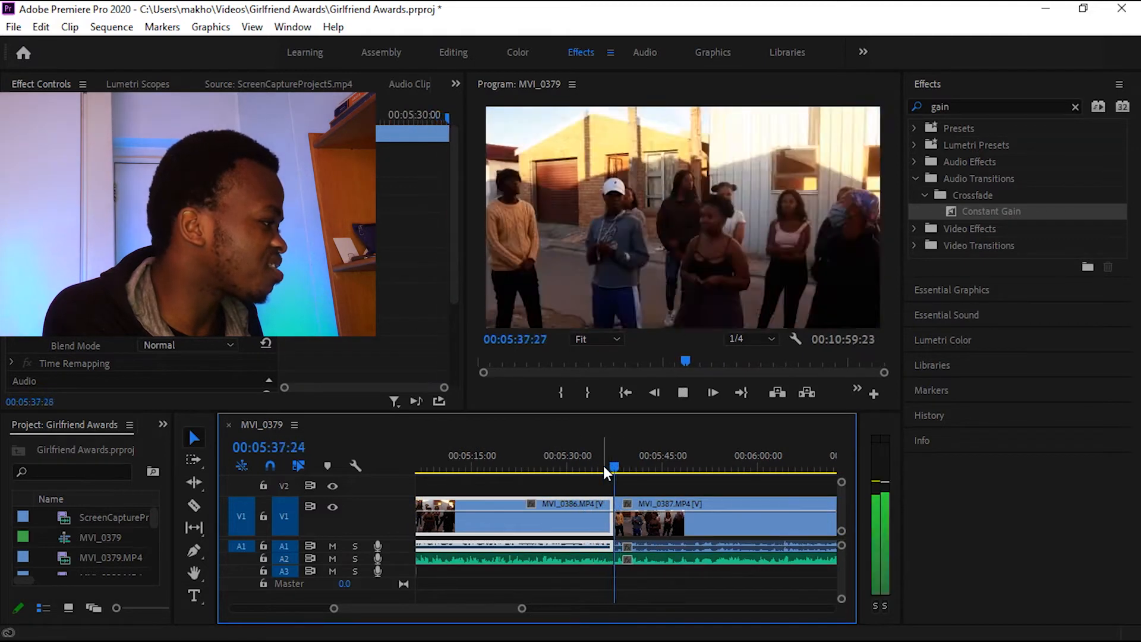
- Ripple trim the first couple of seconds of MVI_0387 and play across its cut with MVI_0386
{"action": "key", "text": "space"}
{"action": "key", "text": "q"}
{"action": "left_click", "coordinate": [607, 468]}
{"action": "key", "text": "space"}
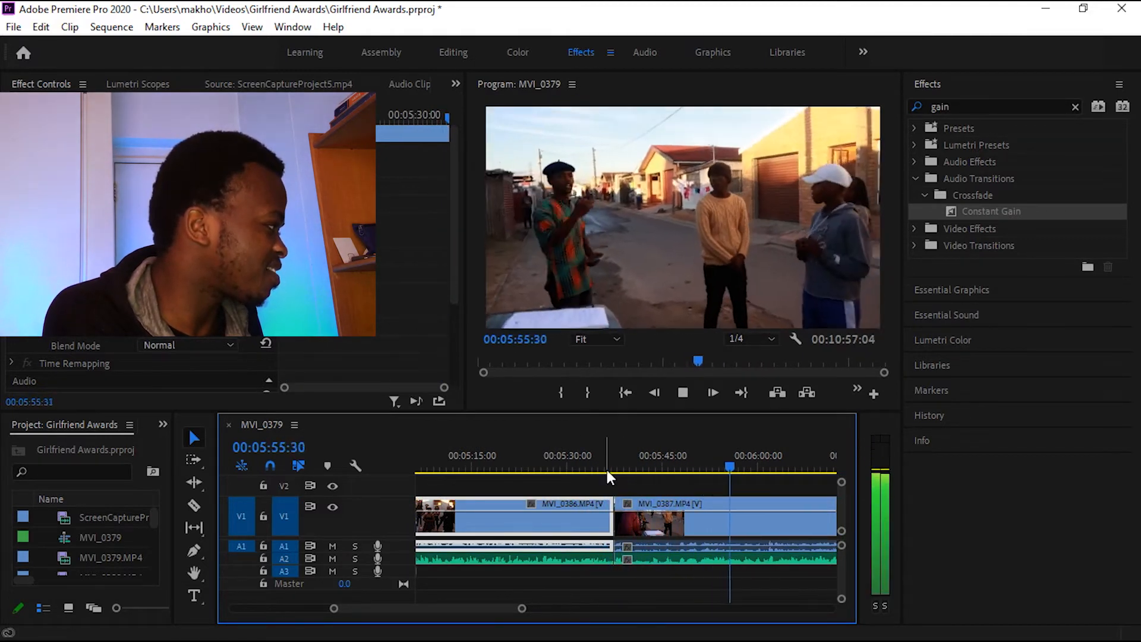
- Remove the MVI_0387 footage so MVI_0388 follows MVI_0386, and delete the opening part of the remaining A3 music clip
{"action": "left_click_drag", "start_coordinate": [540, 608], "coordinate": [546, 609]}
{"action": "key", "text": "space"}
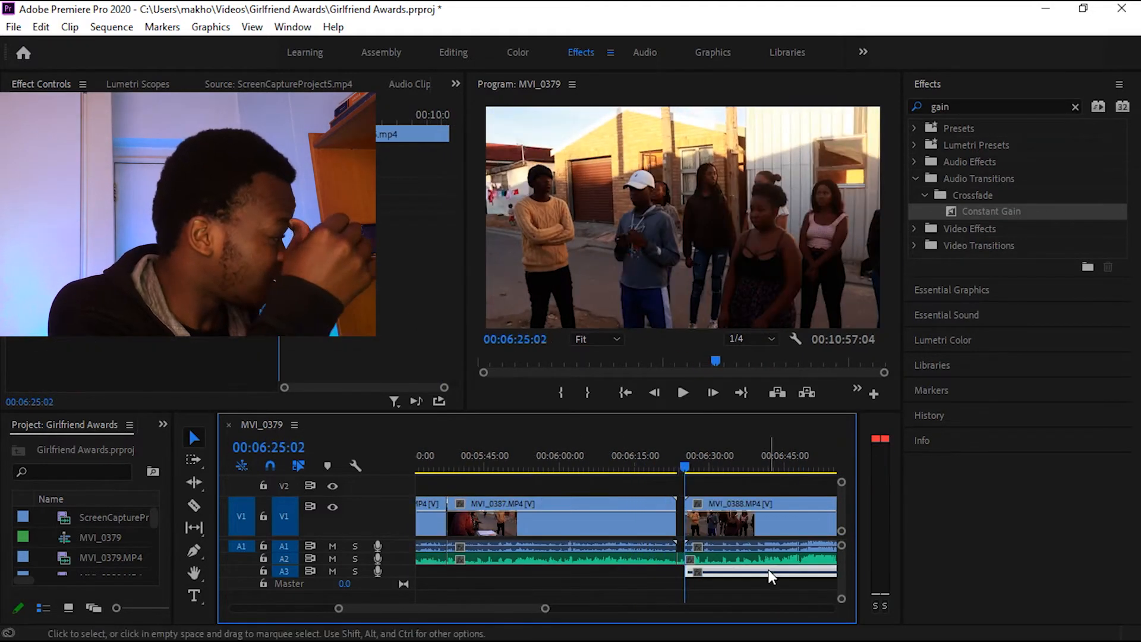
{"action": "key", "text": "q"}
{"action": "left_click", "coordinate": [573, 574]}
{"action": "key", "text": "Delete"}
{"action": "left_click", "coordinate": [440, 469]}
{"action": "key", "text": "equal"}
{"action": "key", "text": "space"}
{"action": "key", "text": "space"}
{"action": "key", "text": "space"}
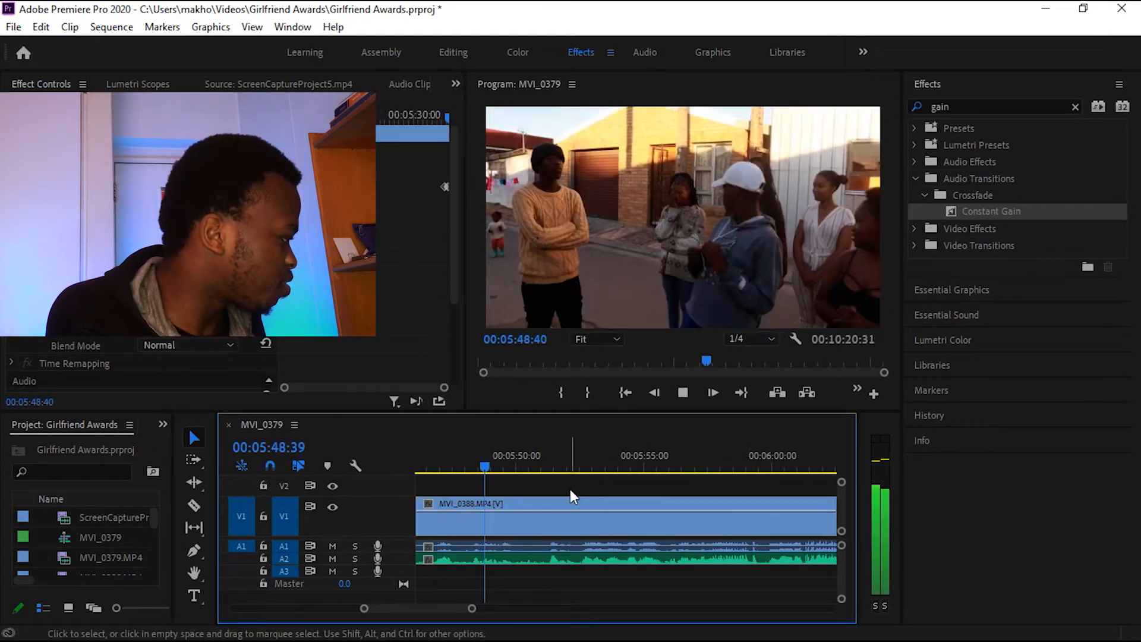
- Play through MVI_0388 and move the A3 music clip later so it starts under MVI_0390
{"action": "key", "text": "minus"}
{"action": "key", "text": "minus"}
{"action": "key", "text": "minus"}
{"action": "key", "text": "minus"}
{"action": "left_click", "coordinate": [741, 574]}
{"action": "key", "text": "space"}
{"action": "left_click", "coordinate": [652, 512]}
{"action": "left_click", "coordinate": [636, 462]}
{"action": "key", "text": "space"}
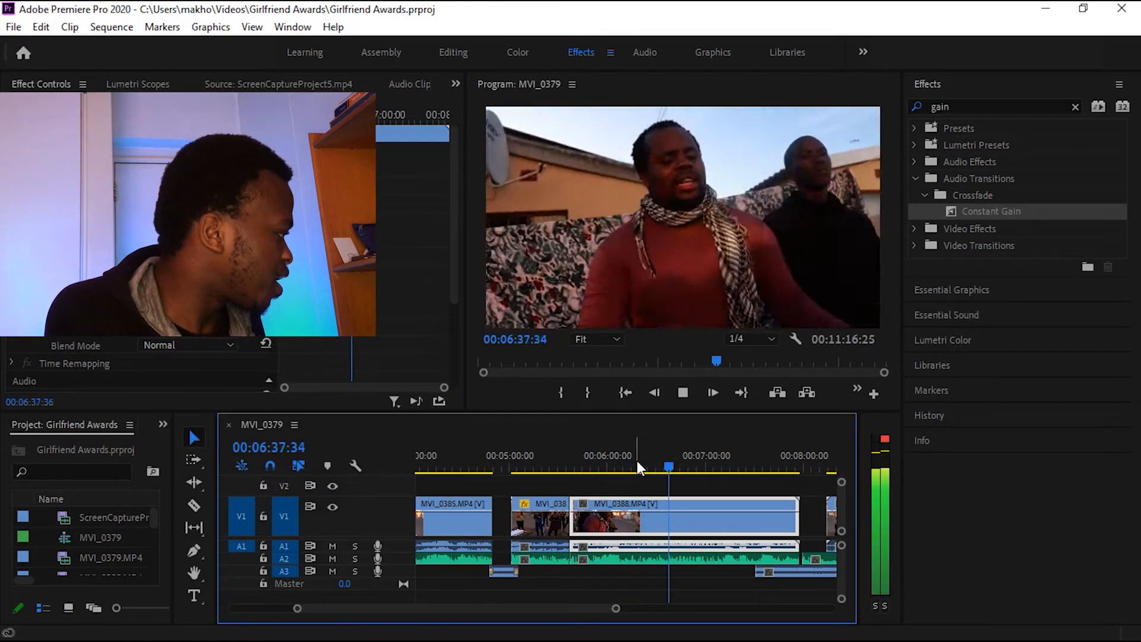
{"action": "key", "text": "minus"}
{"action": "key", "text": "minus"}
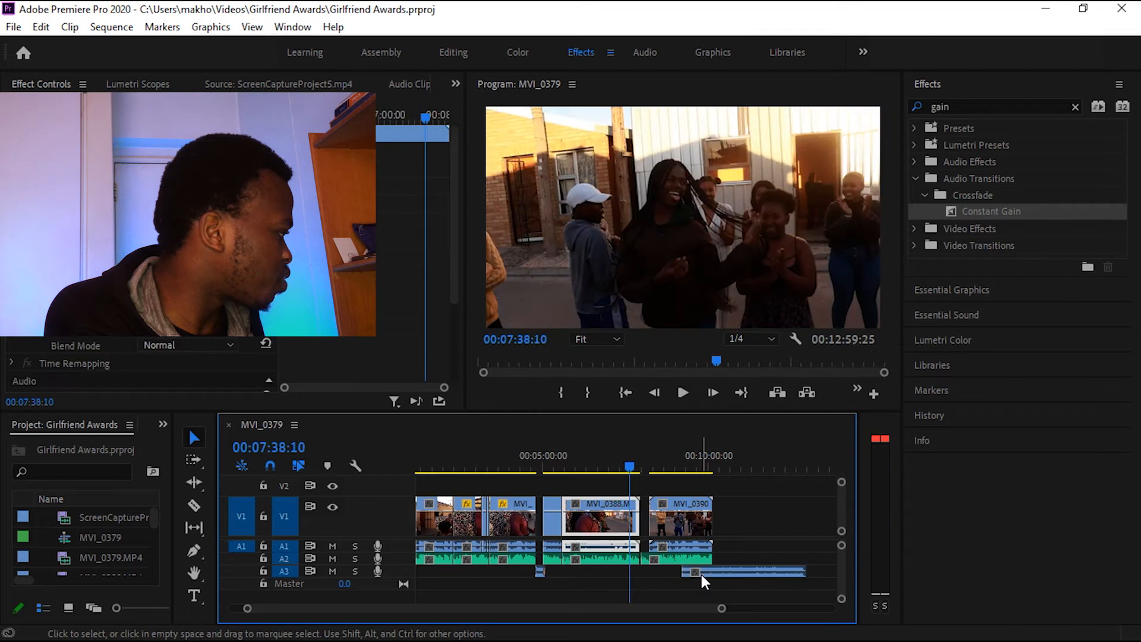
- Ripple trim the opening of MVI_0390 and close the gap between it and MVI_0388
{"action": "key", "text": "space"}
{"action": "key", "text": "space"}
{"action": "left_click_drag", "start_coordinate": [723, 611], "coordinate": [654, 609]}
{"action": "key", "text": "space"}
{"action": "key", "text": "q"}
{"action": "key", "text": "space"}
{"action": "key", "text": "space"}
{"action": "key", "text": "q"}
{"action": "left_click", "coordinate": [619, 517]}
{"action": "key", "text": "Delete"}
- Review the new cut and move the A3 music clip past the end of the last video clip
{"action": "key", "text": "space"}
{"action": "key", "text": "space"}
{"action": "left_click_drag", "start_coordinate": [691, 574], "coordinate": [778, 575]}
{"action": "key", "text": "space"}
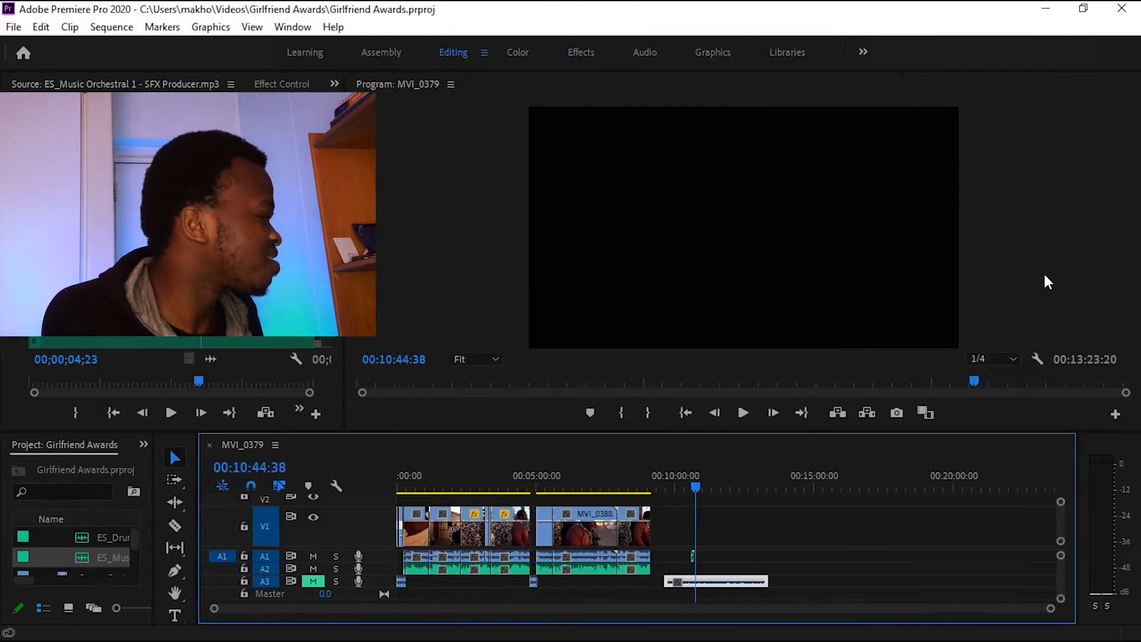
- Place the ES_Dru… drum sound from the project on track A1 directly after the existing sound clip and play both
{"action": "left_click_drag", "start_coordinate": [1049, 610], "coordinate": [716, 610]}
{"action": "left_click", "coordinate": [623, 469]}
{"action": "key", "text": "space"}
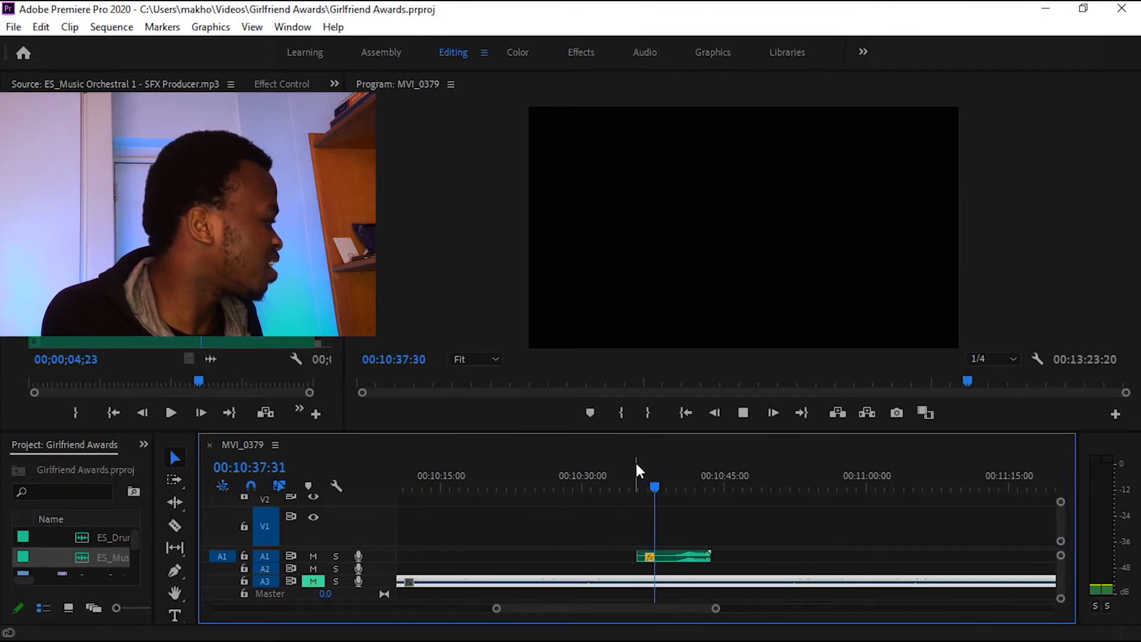
{"action": "left_click_drag", "start_coordinate": [89, 538], "coordinate": [757, 568]}
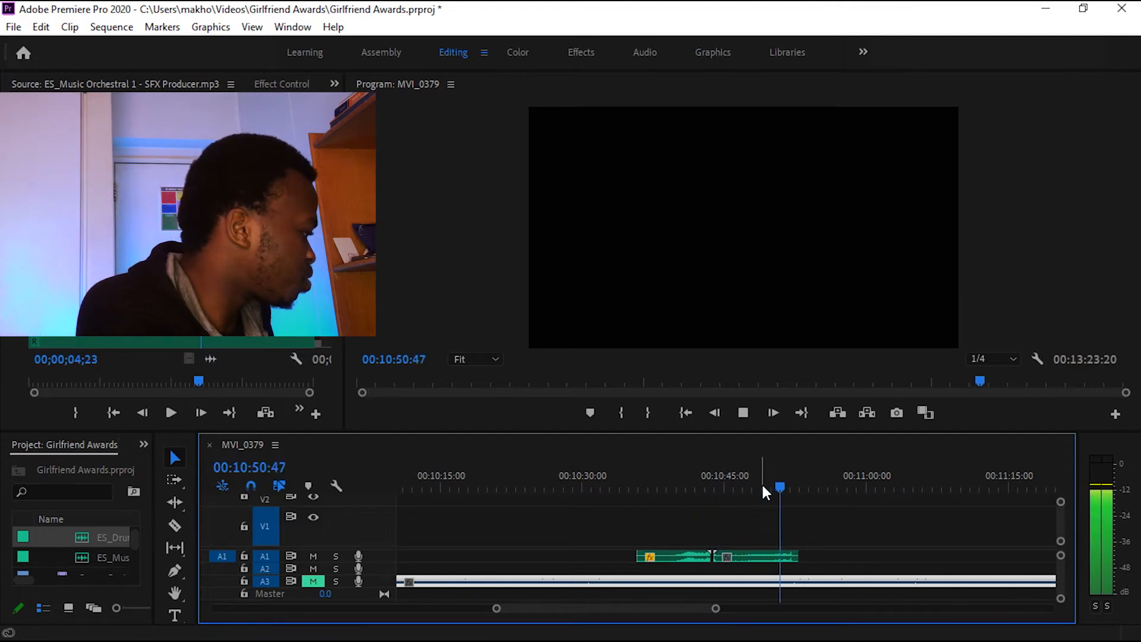
{"action": "key", "text": "space"}
{"action": "left_click", "coordinate": [750, 555]}
{"action": "left_click_drag", "start_coordinate": [716, 608], "coordinate": [1027, 602]}
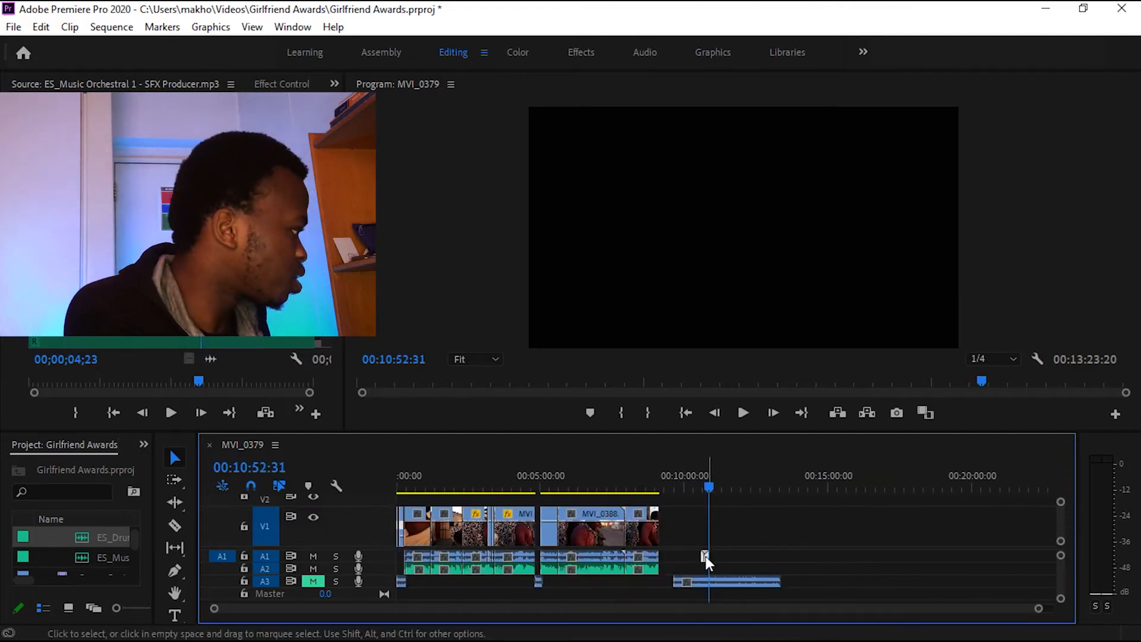
- Move the drum sound clips on track A3 beneath the end of MVI_0383, just before the cut to MVI_0384
{"action": "left_click", "coordinate": [406, 479]}
{"action": "key", "text": "space"}
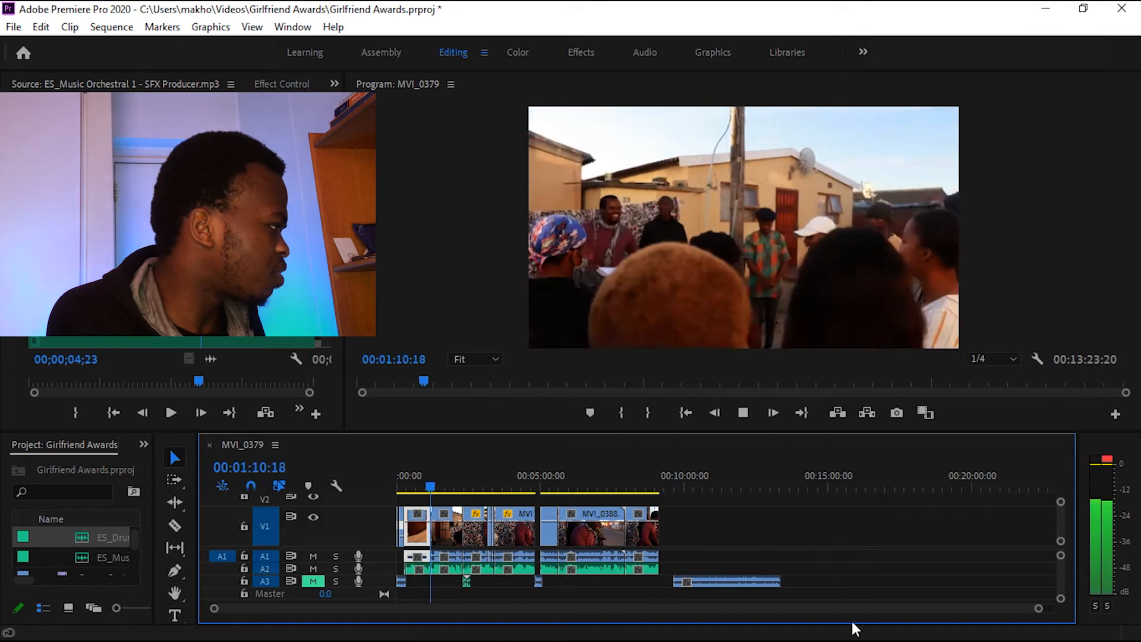
{"action": "key", "text": "equal"}
{"action": "left_click_drag", "start_coordinate": [799, 637], "coordinate": [822, 636]}
{"action": "left_click_drag", "start_coordinate": [776, 582], "coordinate": [706, 582]}
{"action": "left_click_drag", "start_coordinate": [720, 582], "coordinate": [684, 580]}
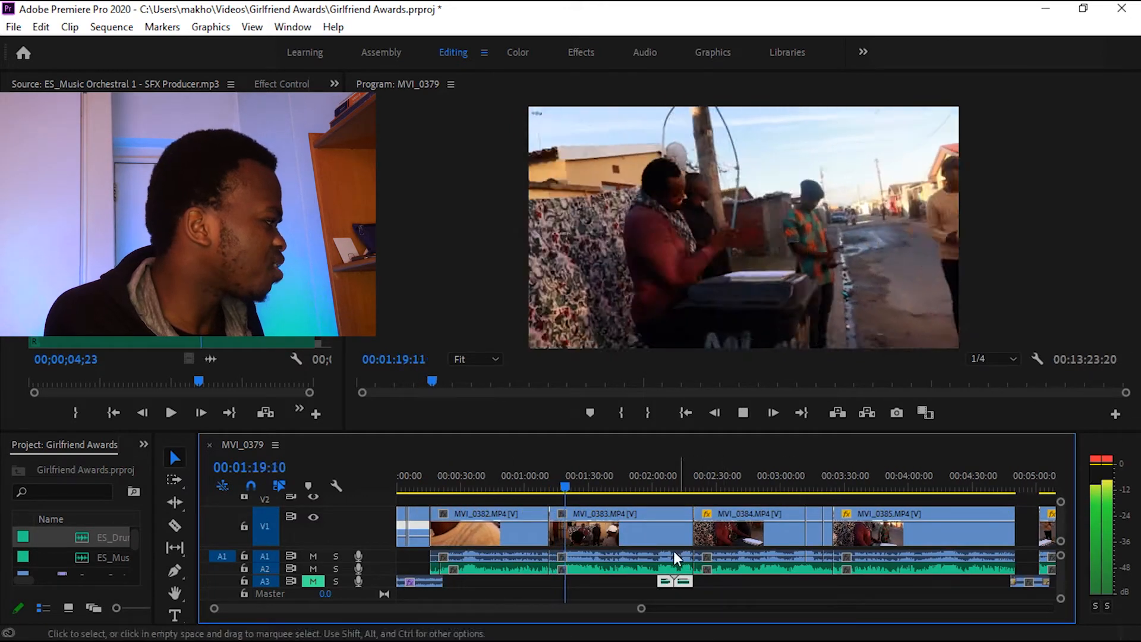
- Save the project and play MVI_0383 to find the cue for the drum sound
{"action": "left_click", "coordinate": [590, 485]}
{"action": "left_click", "coordinate": [611, 483]}
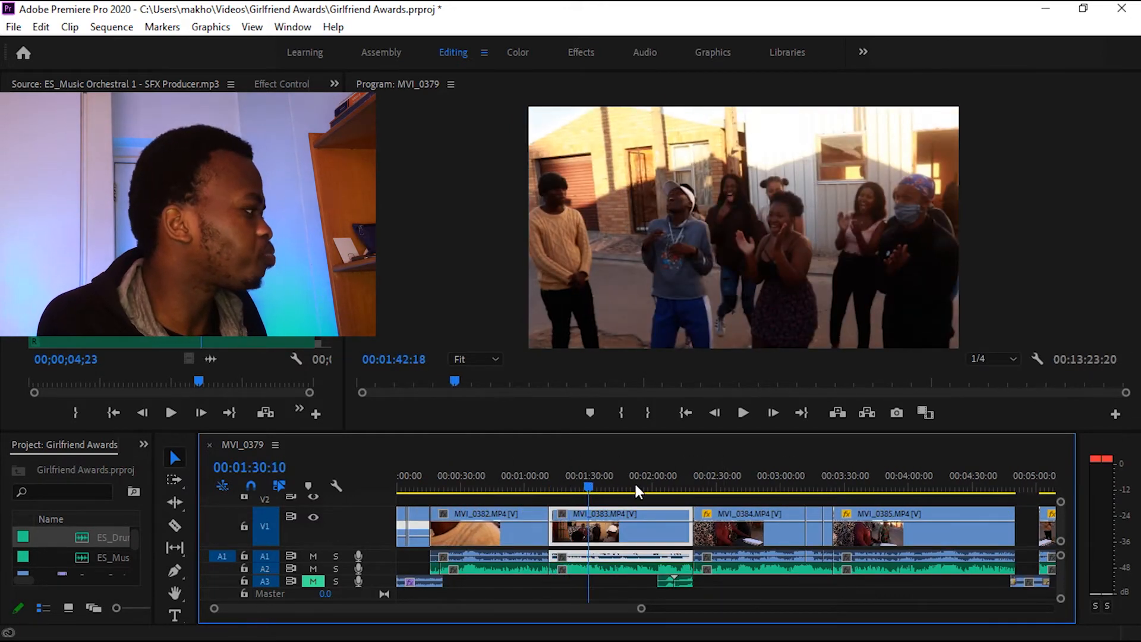
{"action": "key", "text": "ctrl+s"}
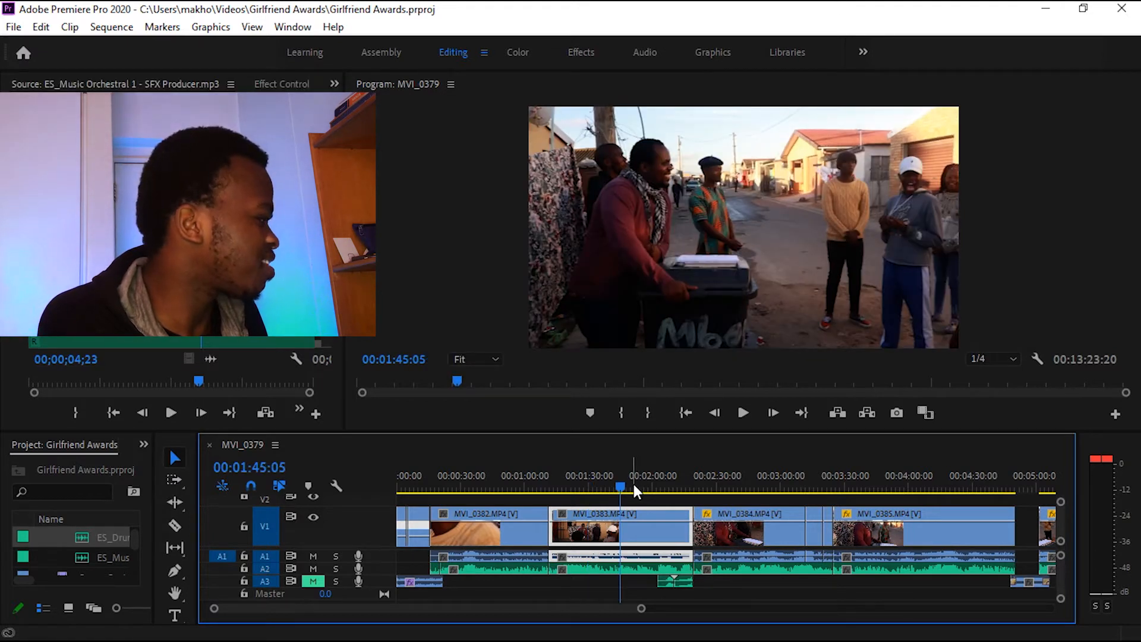
{"action": "mouse_move", "coordinate": [634, 485]}
{"action": "left_mouse_down"}
{"action": "mouse_move", "coordinate": [601, 487]}
{"action": "mouse_move", "coordinate": [648, 486]}
{"action": "left_mouse_up"}
{"action": "key", "text": "space"}
- Move the first drum sound on A3 earlier so it ends just before 00:02:04, checking it against the picture
{"action": "left_click_drag", "start_coordinate": [652, 593], "coordinate": [487, 610]}
{"action": "left_click_drag", "start_coordinate": [882, 582], "coordinate": [744, 585]}
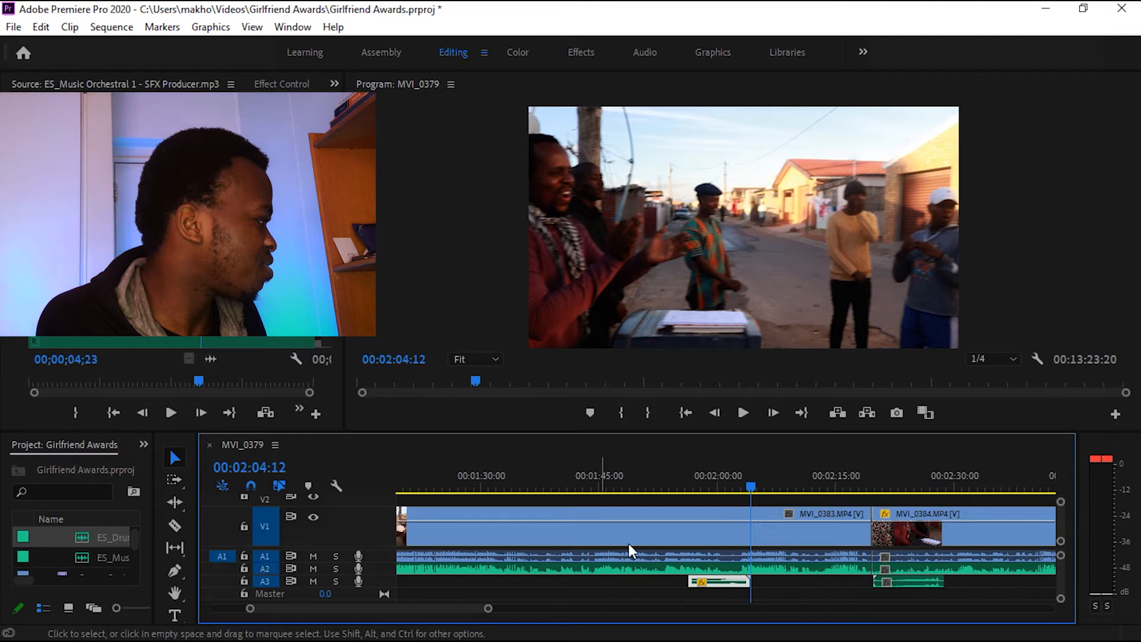
{"action": "left_click", "coordinate": [701, 482]}
{"action": "key", "text": "space"}
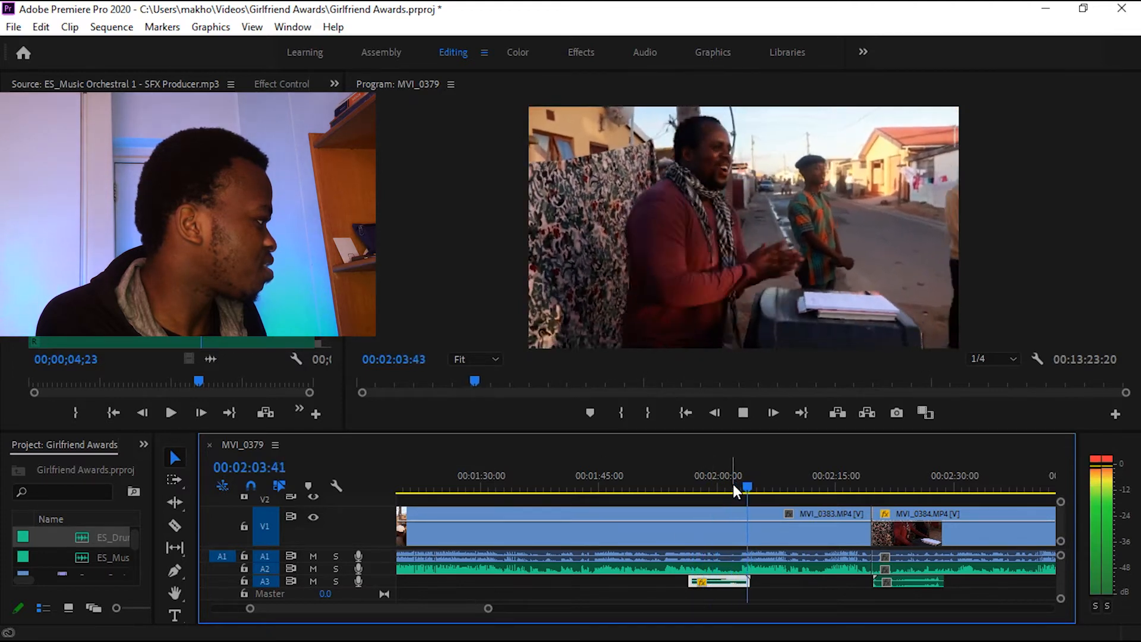
{"action": "key", "text": "space"}
{"action": "key", "text": "="}
{"action": "key", "text": "="}
{"action": "mouse_move", "coordinate": [728, 486]}
{"action": "left_mouse_down"}
{"action": "mouse_move", "coordinate": [614, 499]}
{"action": "mouse_move", "coordinate": [722, 504]}
{"action": "left_mouse_up"}
{"action": "key", "text": "-"}
{"action": "key", "text": "-"}
{"action": "key", "text": "-"}
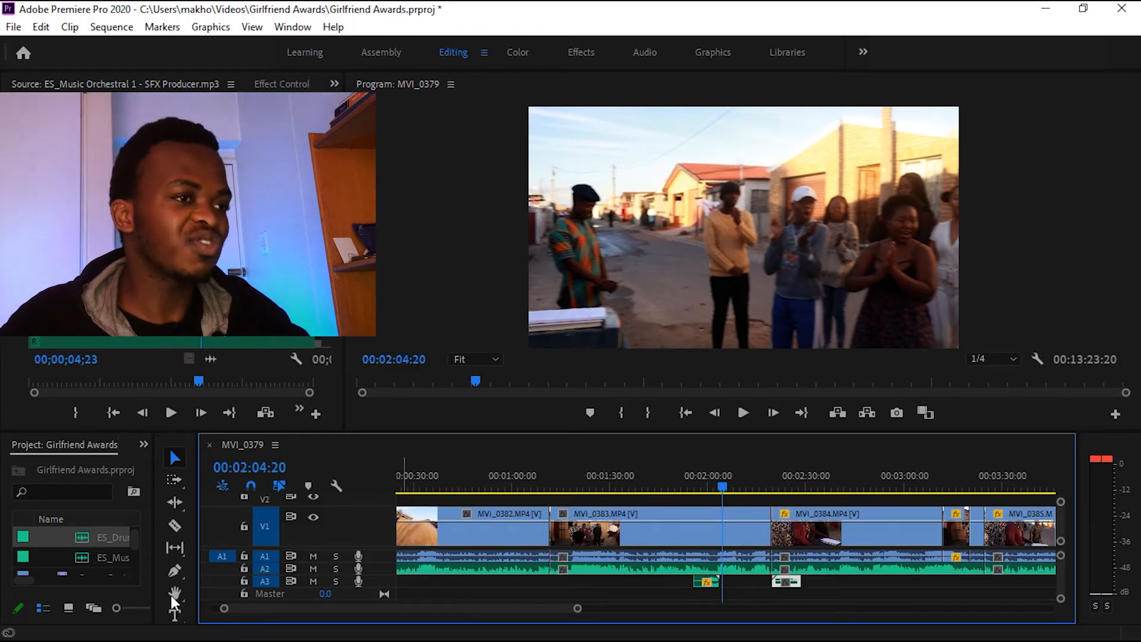
- Add one video track and one audio track after the existing ones, and stack the second drum sound on A4 under the first
{"action": "right_click", "coordinate": [322, 530]}
{"action": "left_click", "coordinate": [405, 418]}
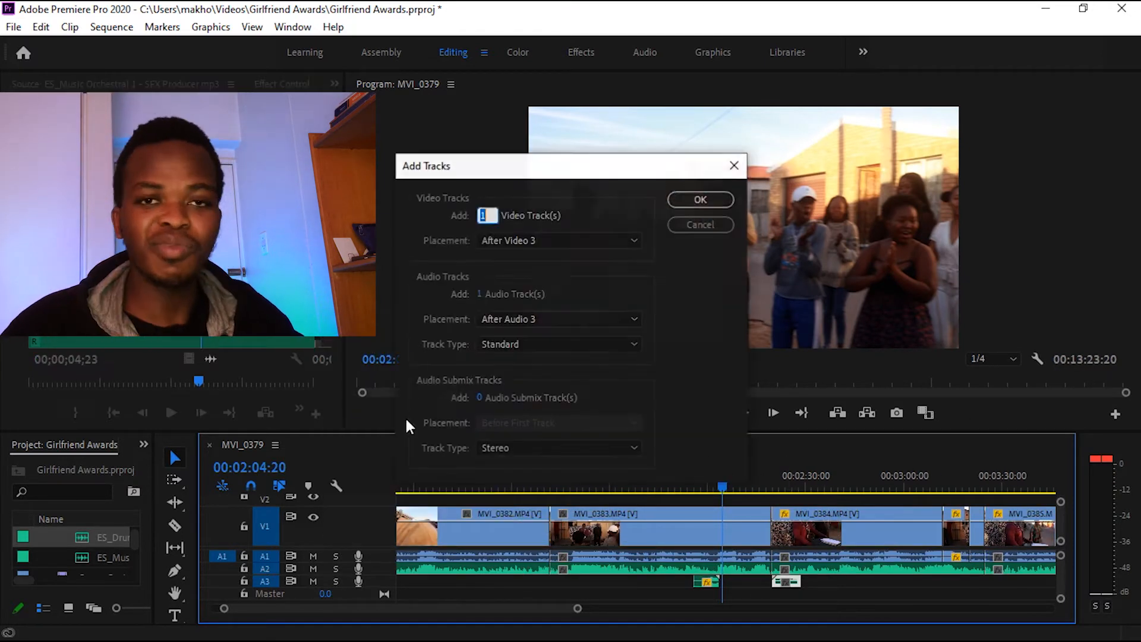
{"action": "key", "text": "Return"}
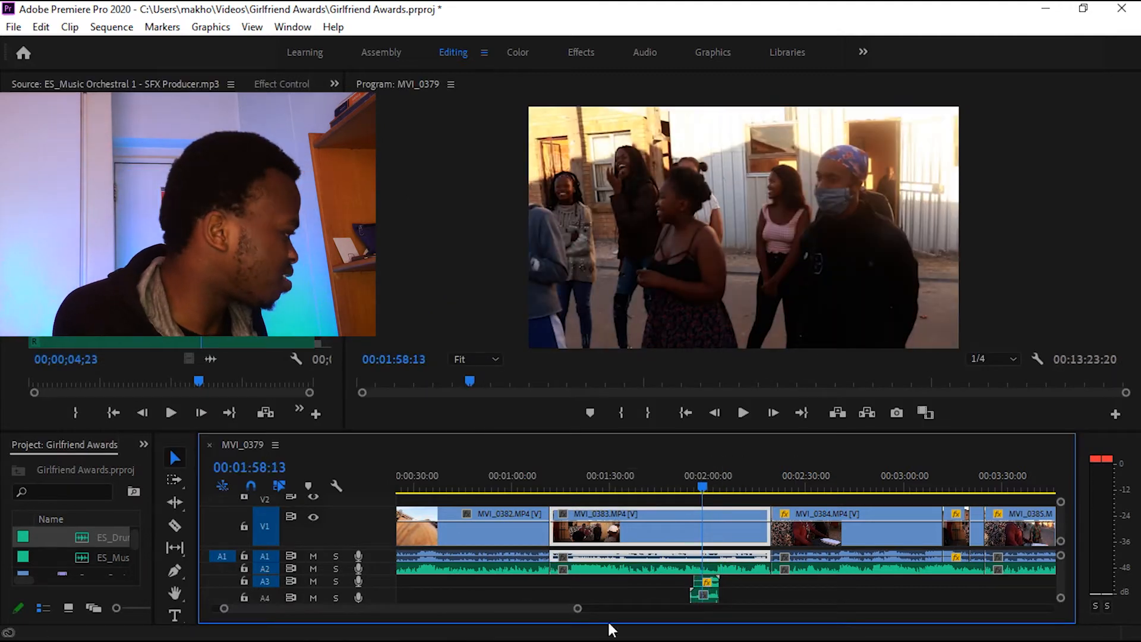
{"action": "key", "text": "="}
{"action": "key", "text": "="}
{"action": "key", "text": "="}
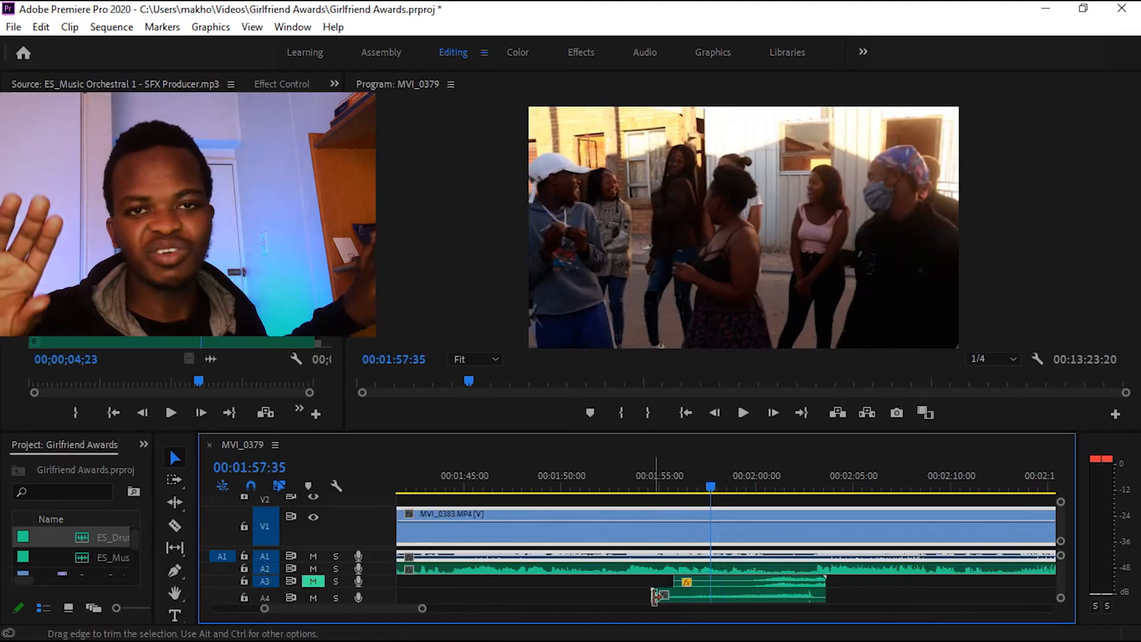
- Reposition and shorten the A4 drum sound so it starts just after 00:02:00, and play it back
{"action": "left_click_drag", "start_coordinate": [767, 594], "coordinate": [780, 593]}
{"action": "key", "text": "space"}
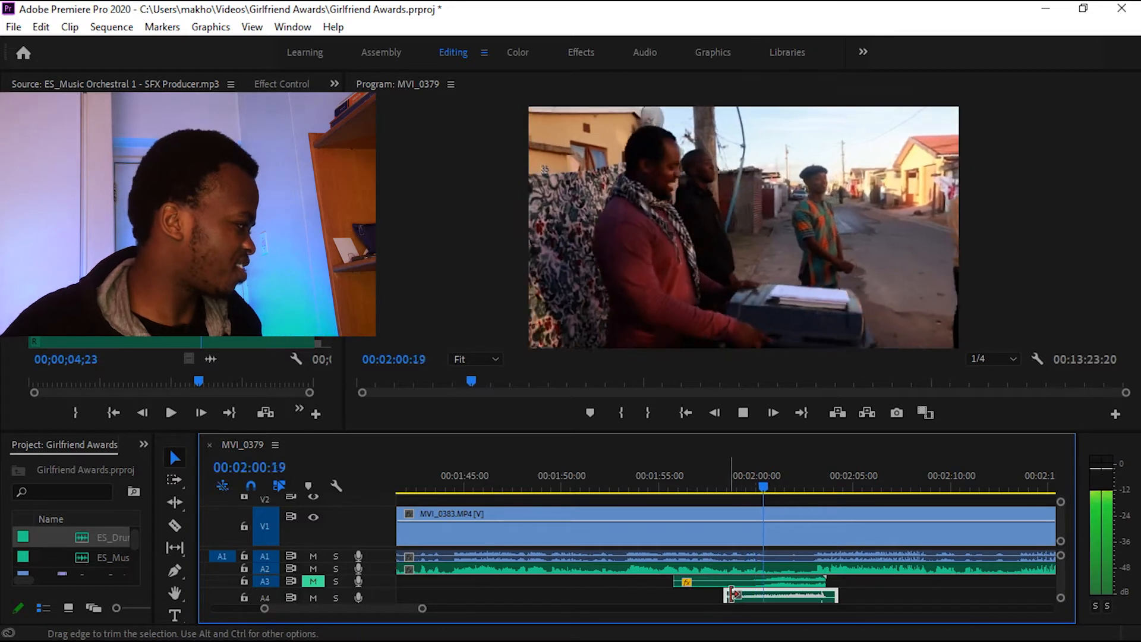
{"action": "key", "text": "space"}
{"action": "left_click_drag", "start_coordinate": [423, 609], "coordinate": [575, 598]}
{"action": "left_click", "coordinate": [488, 483]}
{"action": "key", "text": "space"}
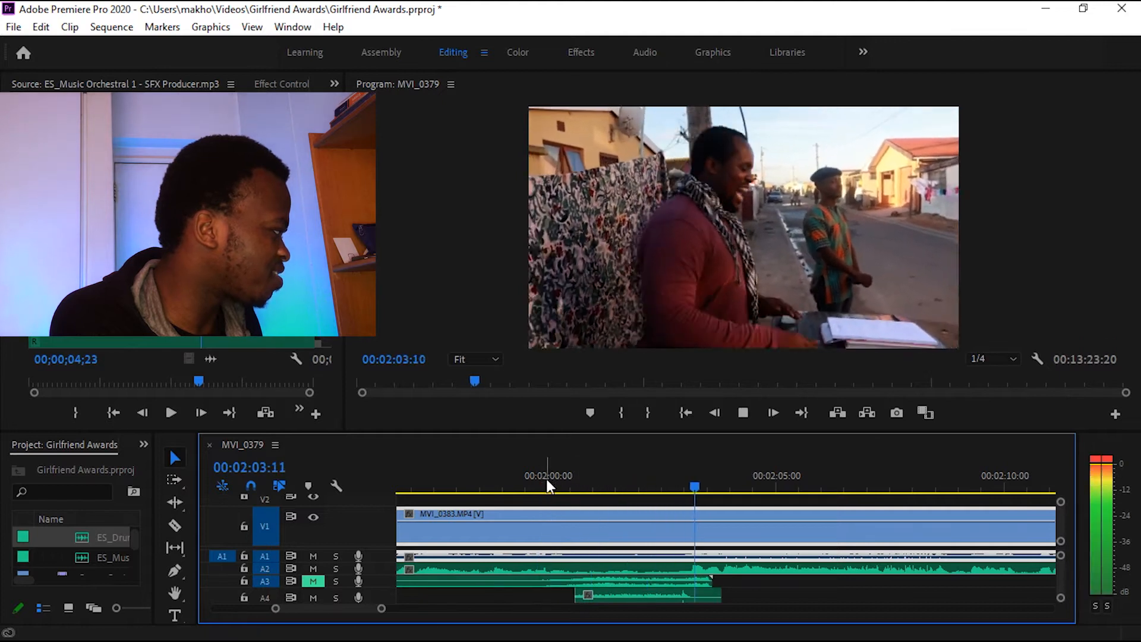
- Unmute track A3 and play the A3 and A4 drum sounds together around 00:02:00
{"action": "left_click", "coordinate": [566, 489]}
{"action": "left_click", "coordinate": [313, 581]}
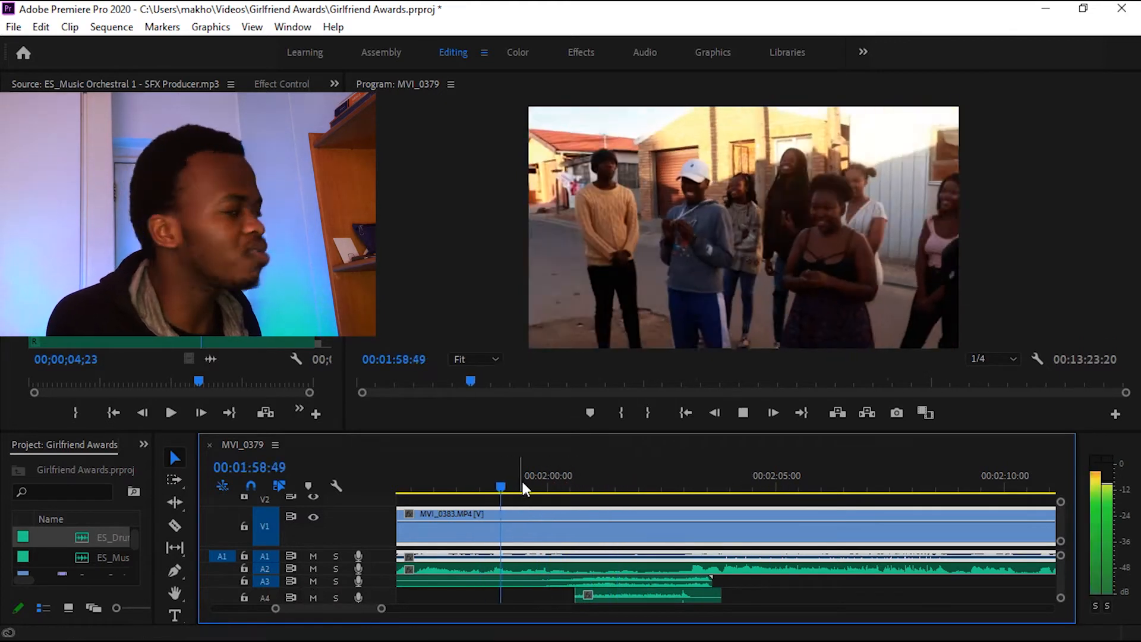
{"action": "key", "text": "space"}
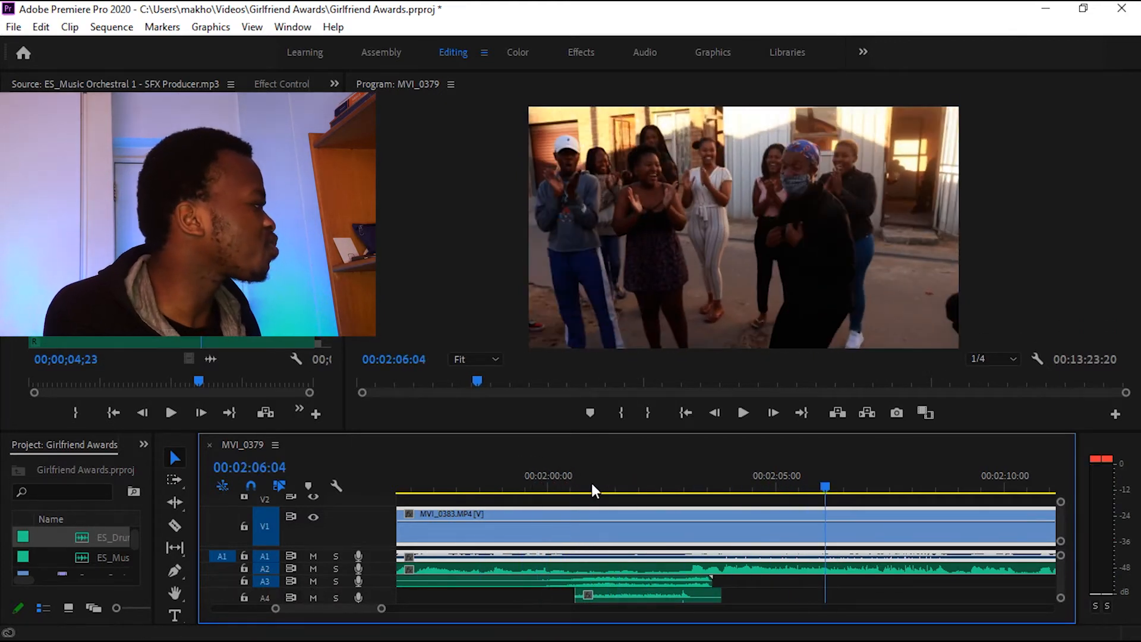
{"action": "left_click", "coordinate": [589, 484]}
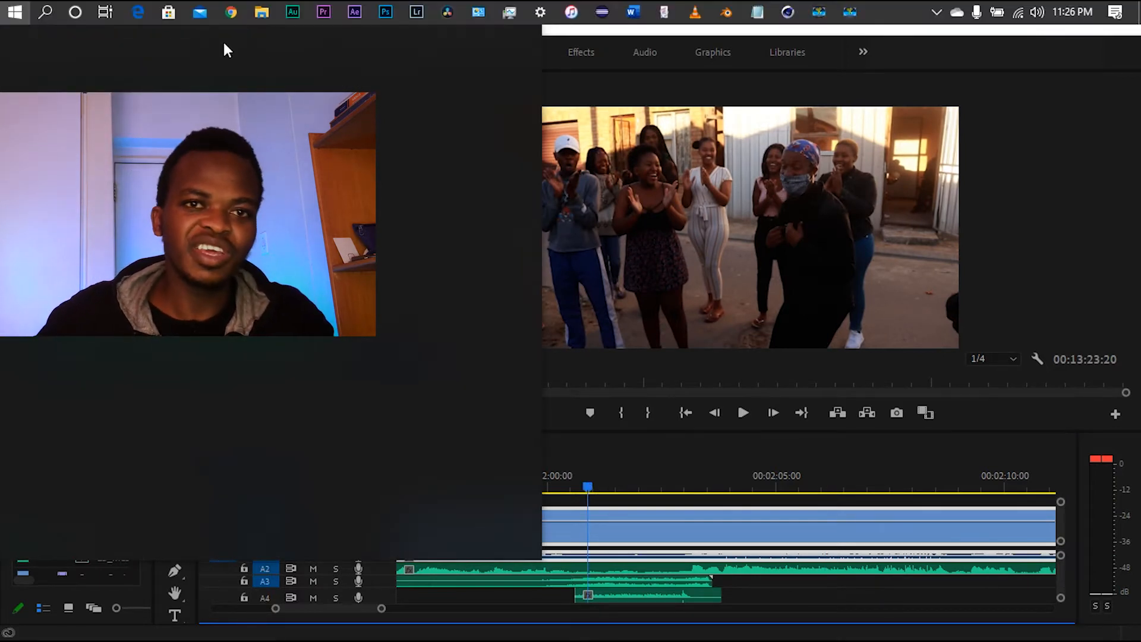
{"action": "mouse_move", "coordinate": [224, 38]}
{"action": "left_click", "coordinate": [387, 38]}
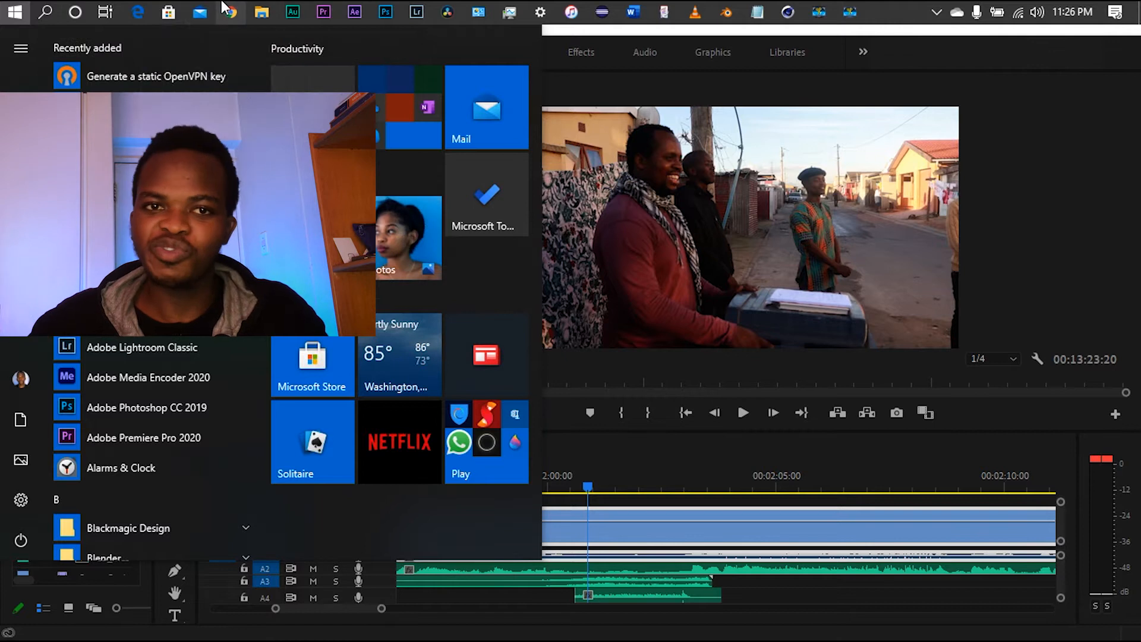
{"action": "left_click", "coordinate": [551, 485]}
{"action": "key", "text": "space"}
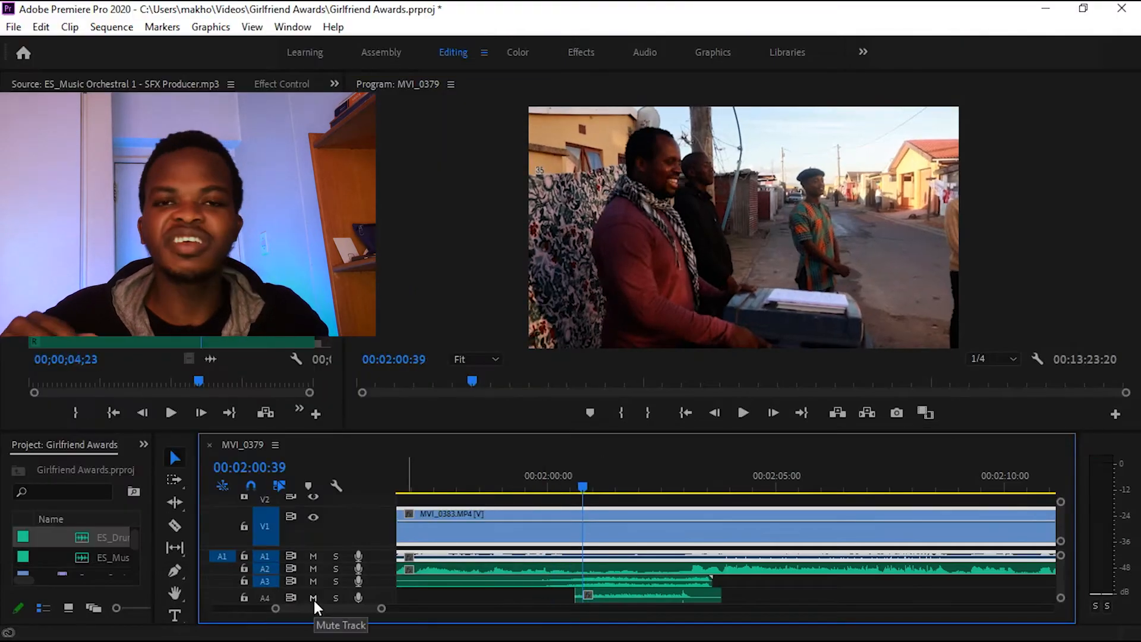
{"action": "left_click", "coordinate": [636, 487]}
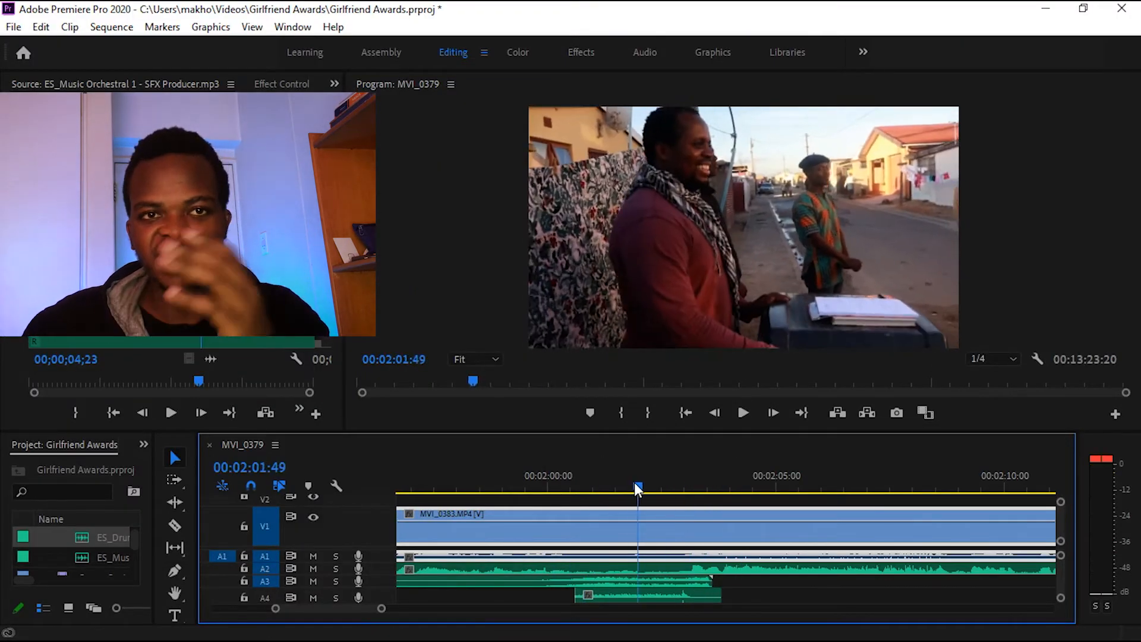
- Shift the A3 drum sound slightly earlier so it ends at about 00:02:03, and play the result
{"action": "left_click", "coordinate": [535, 582]}
{"action": "key", "text": "space"}
{"action": "left_click", "coordinate": [491, 484]}
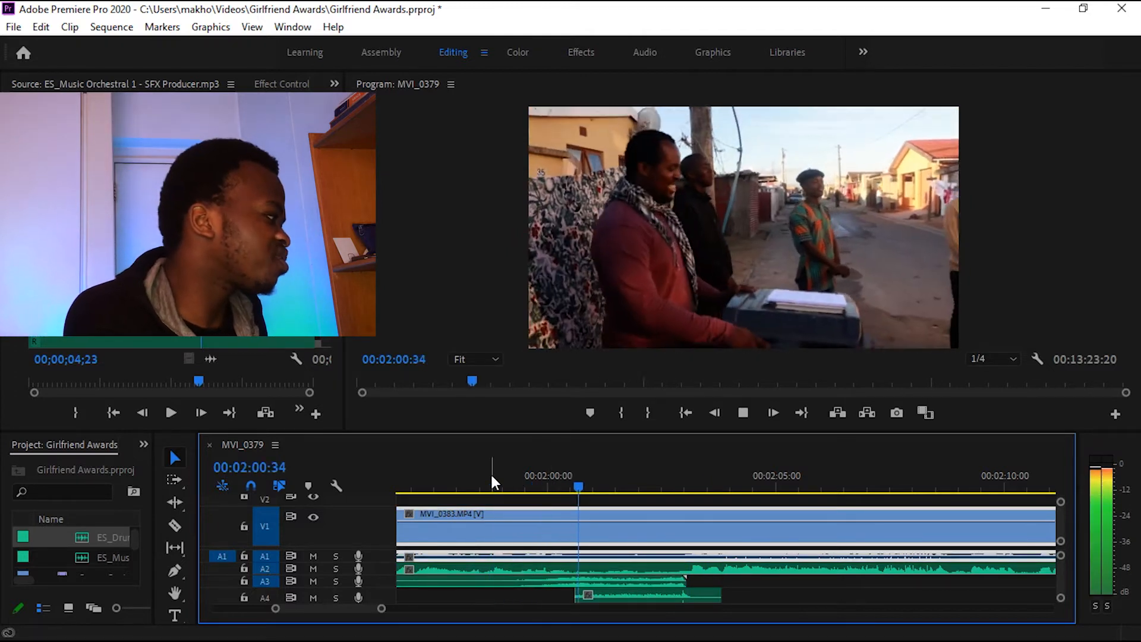
{"action": "key", "text": "space"}
{"action": "left_click", "coordinate": [459, 580]}
{"action": "key", "text": "space"}
{"action": "key", "text": "space"}
- Trim the start of the A3 drum sound to about 00:02:00 and play it with the A4 sound
{"action": "left_click_drag", "start_coordinate": [382, 608], "coordinate": [433, 608]}
{"action": "left_click_drag", "start_coordinate": [620, 581], "coordinate": [695, 584]}
{"action": "left_click", "coordinate": [702, 519]}
{"action": "left_click", "coordinate": [684, 484]}
{"action": "key", "text": "space"}
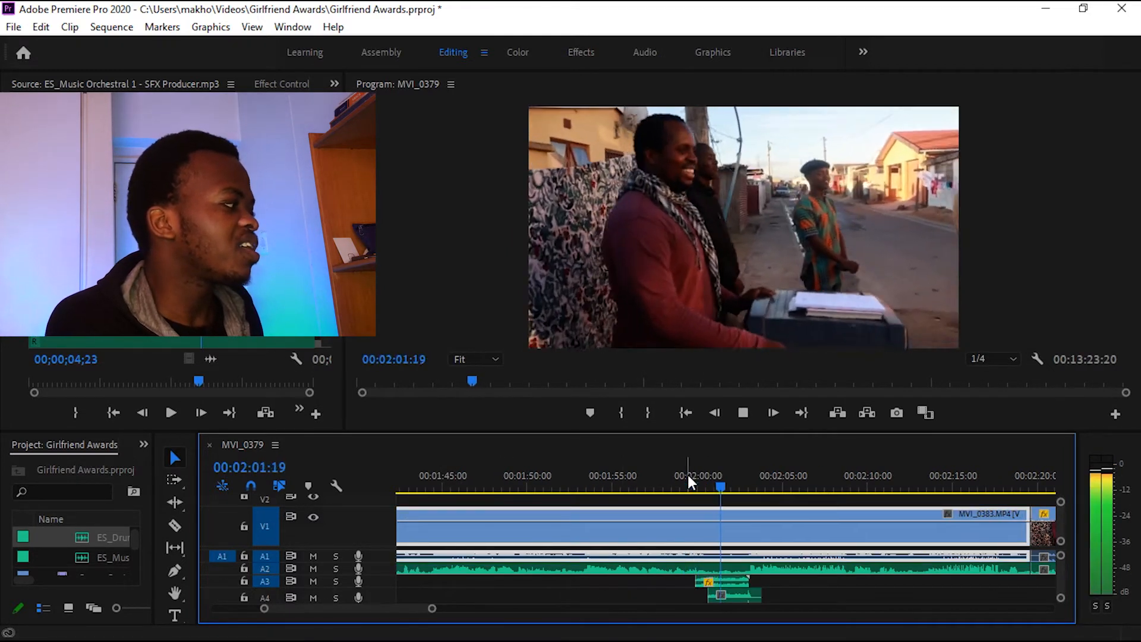
- Mute track A3 to audition the A4 drum sound alone, and save the project
{"action": "left_click", "coordinate": [313, 581]}
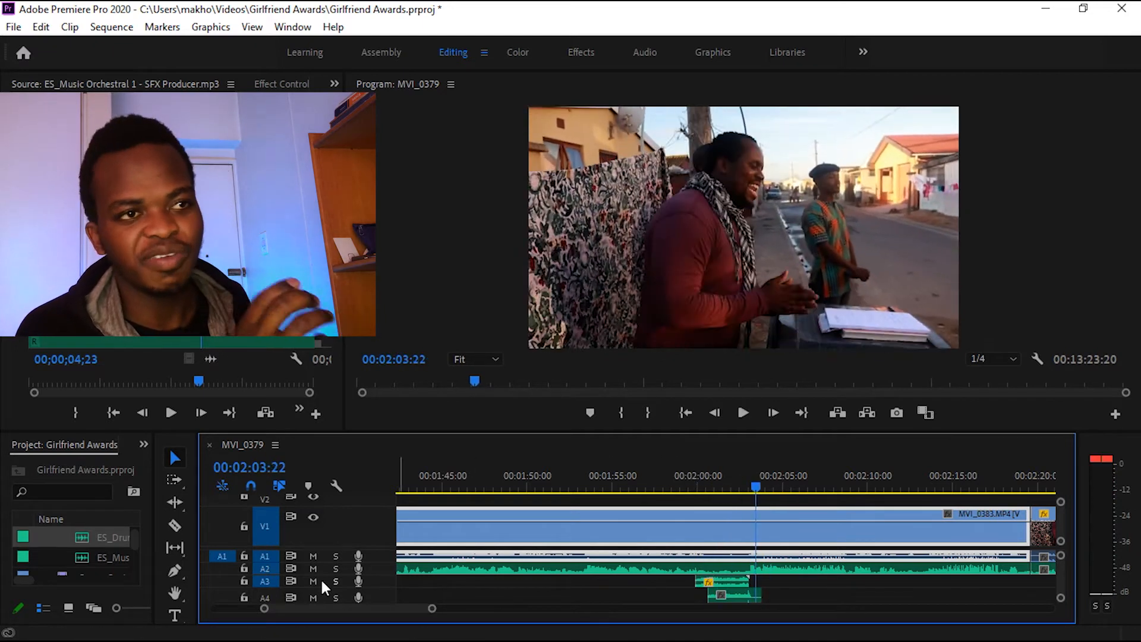
{"action": "left_click", "coordinate": [699, 469]}
{"action": "key", "text": "space"}
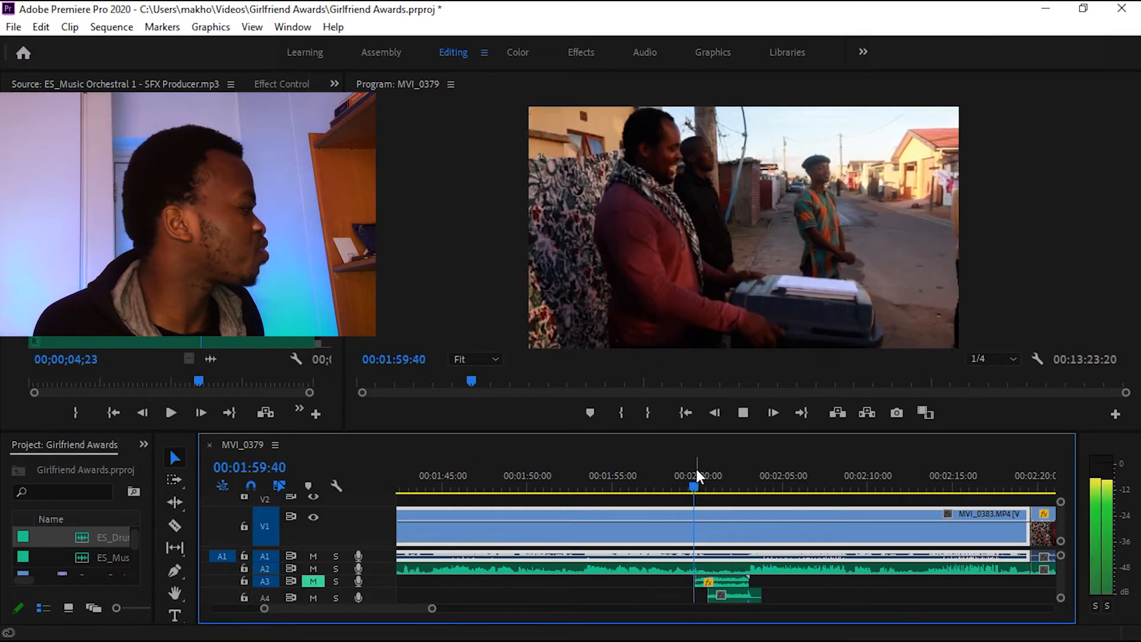
{"action": "key", "text": "ctrl+s"}
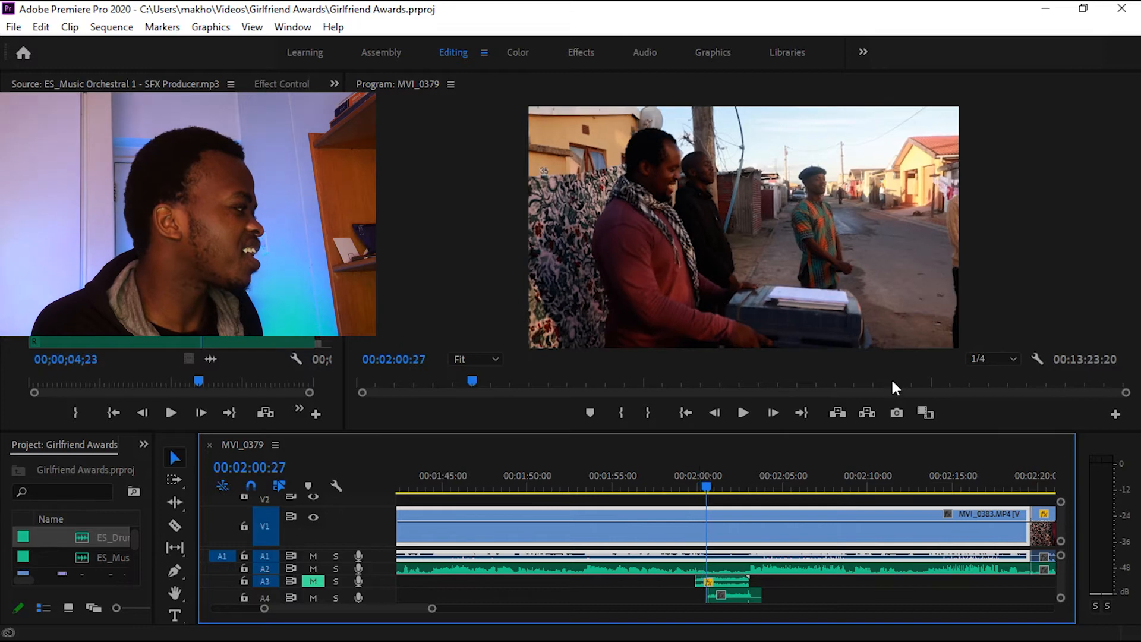
{"action": "key", "text": "space"}
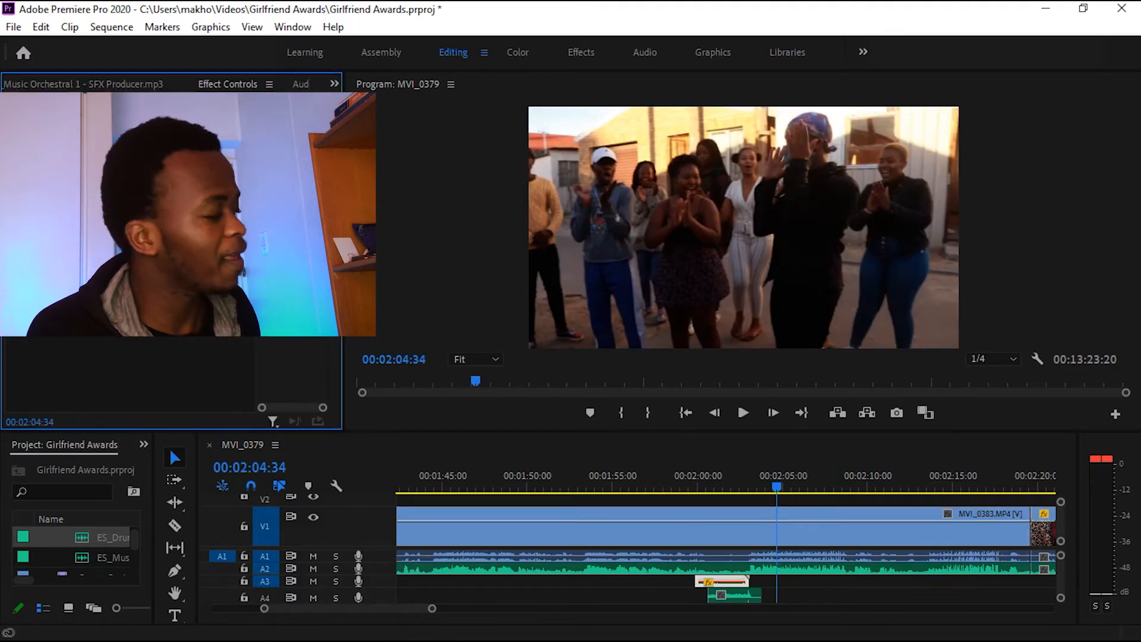
{"action": "left_click", "coordinate": [679, 477]}
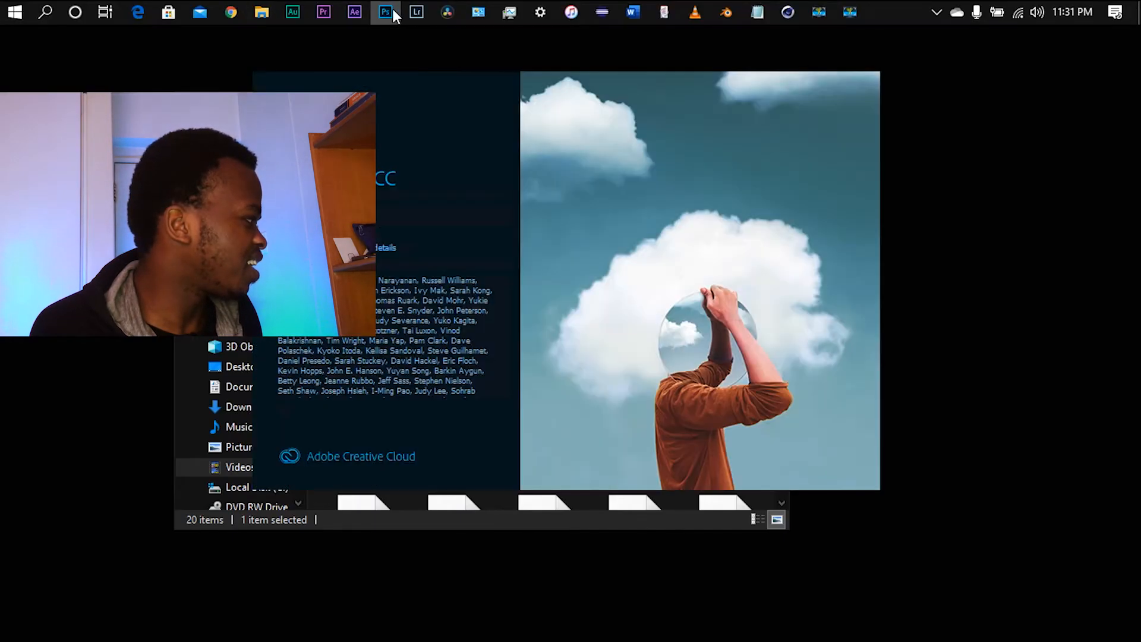
- Open MVI_0379.00_02_13_16.Still001.jpg in Photoshop and tone it in Camera Raw with exposure +0.10, contrast +5, highlights -70, whites -18, blacks -12 and raised shadows
{"action": "key", "text": "ctrl+o"}
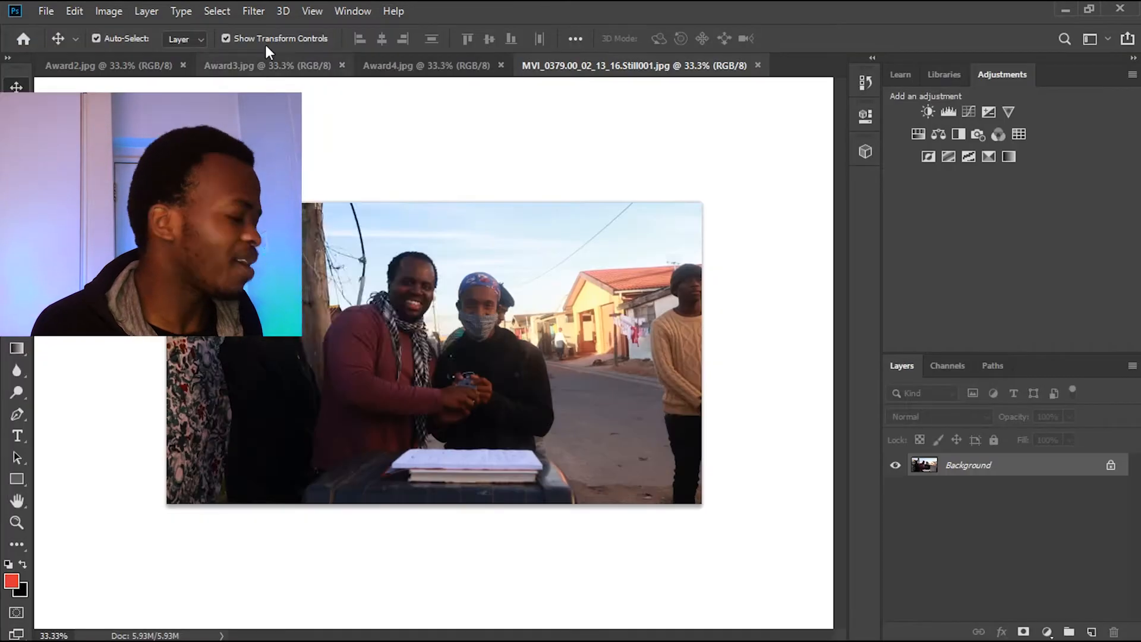
{"action": "left_click", "coordinate": [253, 12]}
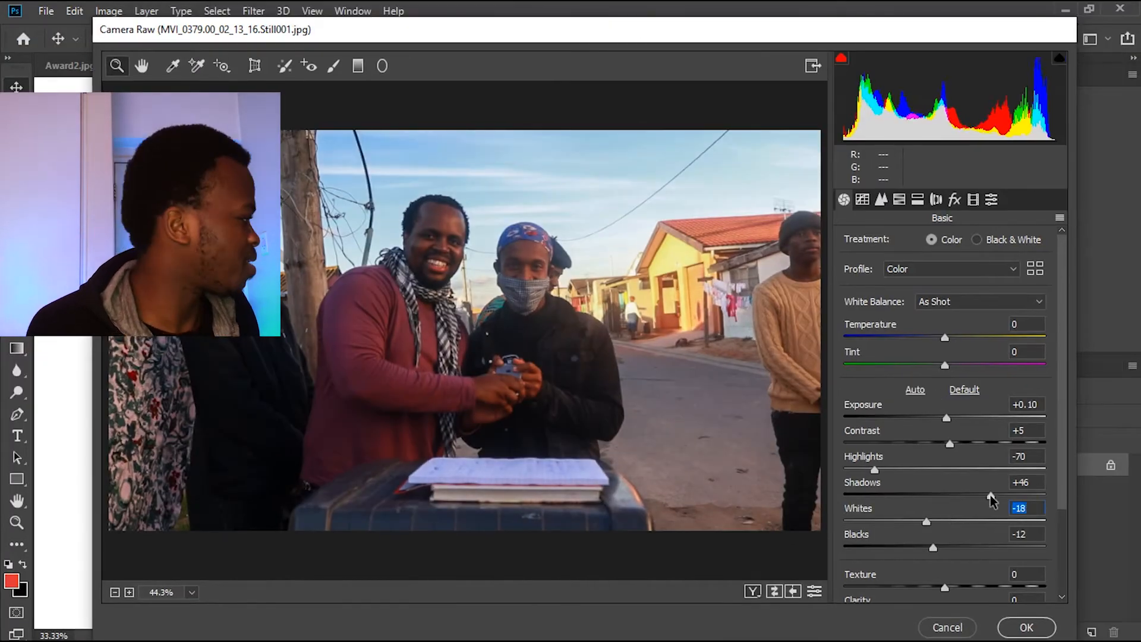
{"action": "left_click_drag", "start_coordinate": [990, 494], "coordinate": [996, 494]}
{"action": "scroll", "coordinate": [889, 556], "scroll_direction": "down", "scroll_amount": 3}
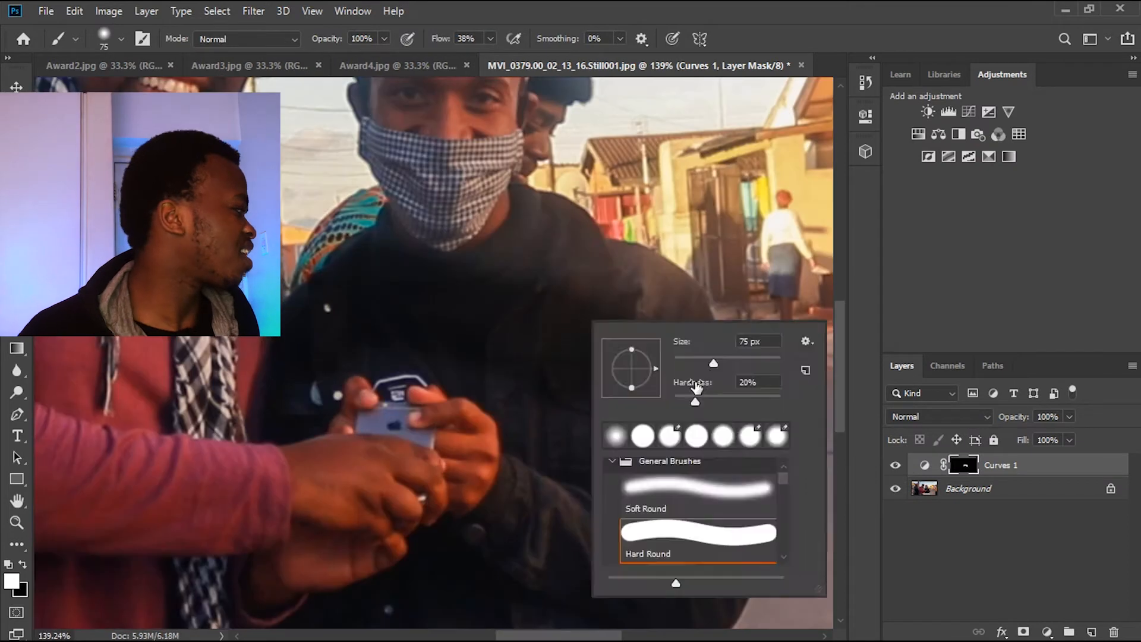
- Grade the award stills with a painted Curves mask, a Soft Light Black & White layer, Color Balance and an S-shaped Curves layer
{"action": "left_click", "coordinate": [509, 357]}
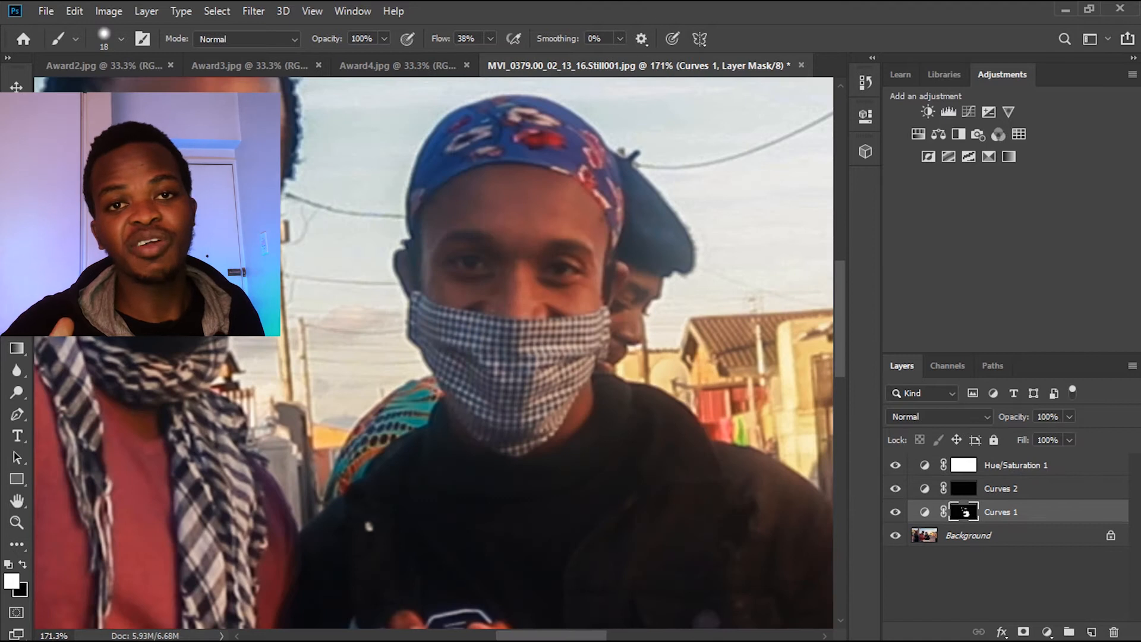
{"action": "left_click", "coordinate": [959, 134]}
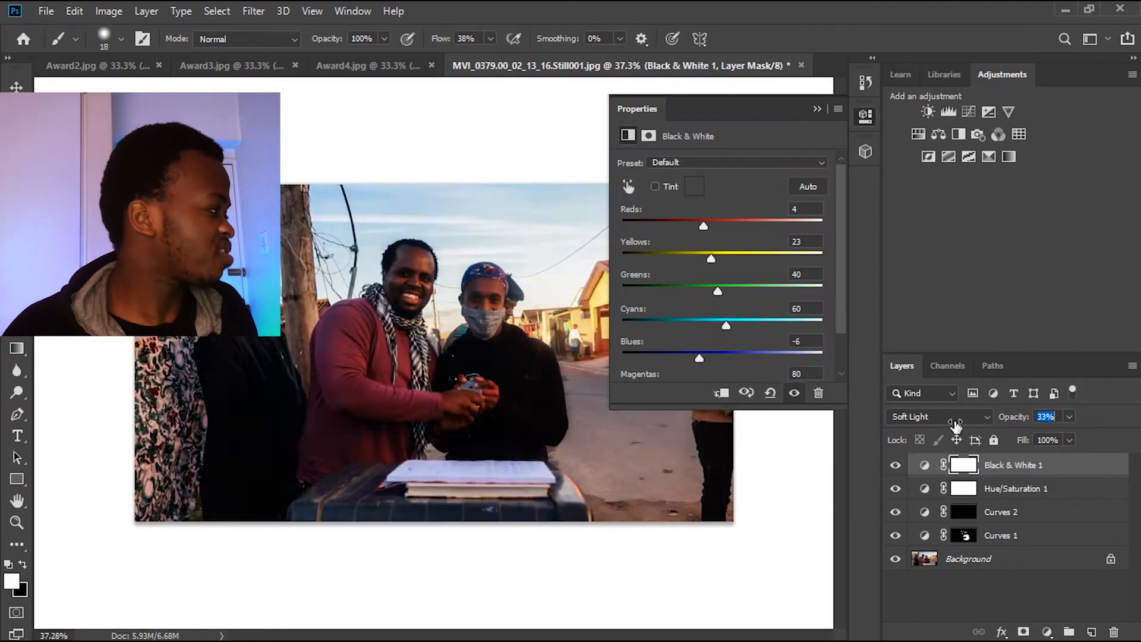
{"action": "left_click_drag", "start_coordinate": [986, 421], "coordinate": [937, 428]}
{"action": "left_click", "coordinate": [938, 135]}
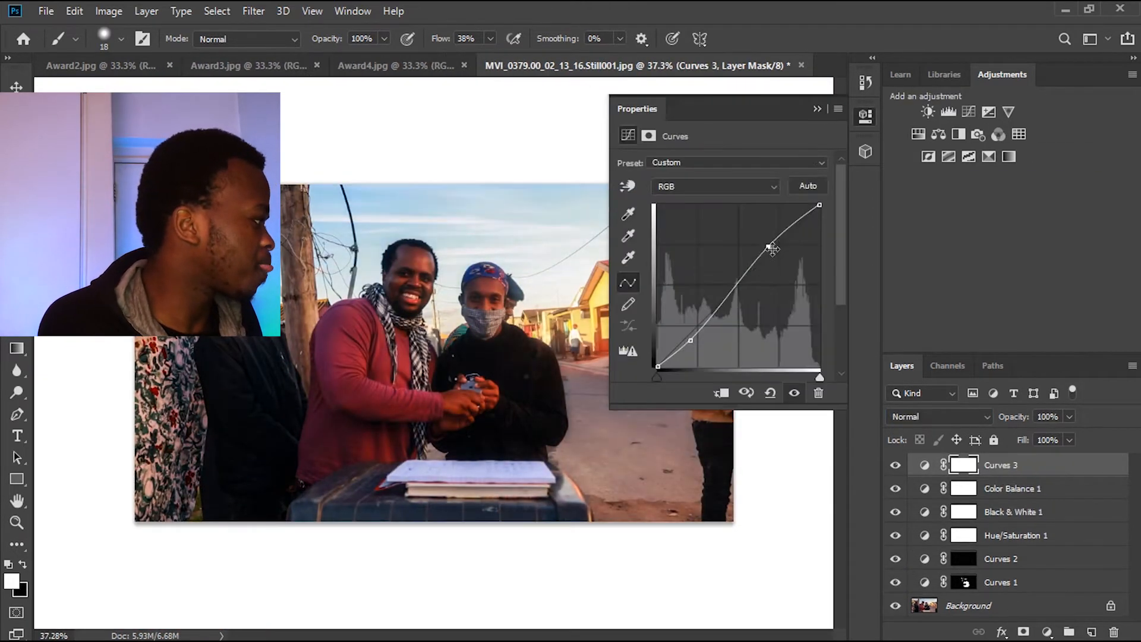
{"action": "left_click_drag", "start_coordinate": [945, 348], "coordinate": [946, 351]}
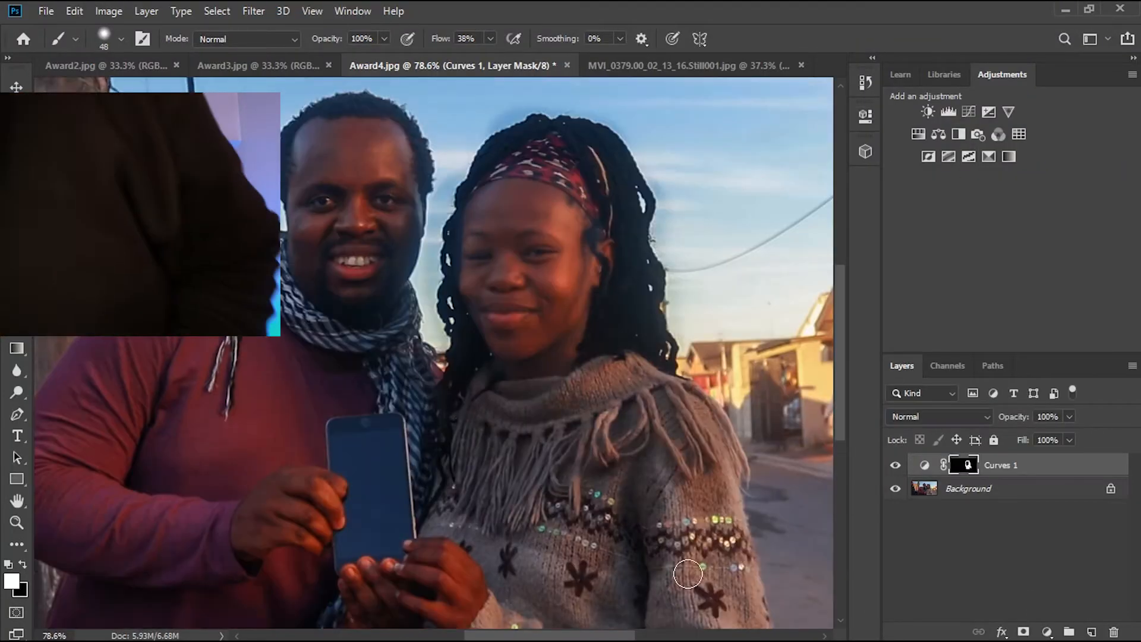
{"action": "scroll", "coordinate": [387, 173], "scroll_direction": "up", "scroll_amount": 2}
{"action": "scroll", "coordinate": [445, 490], "scroll_direction": "up", "scroll_amount": 2}
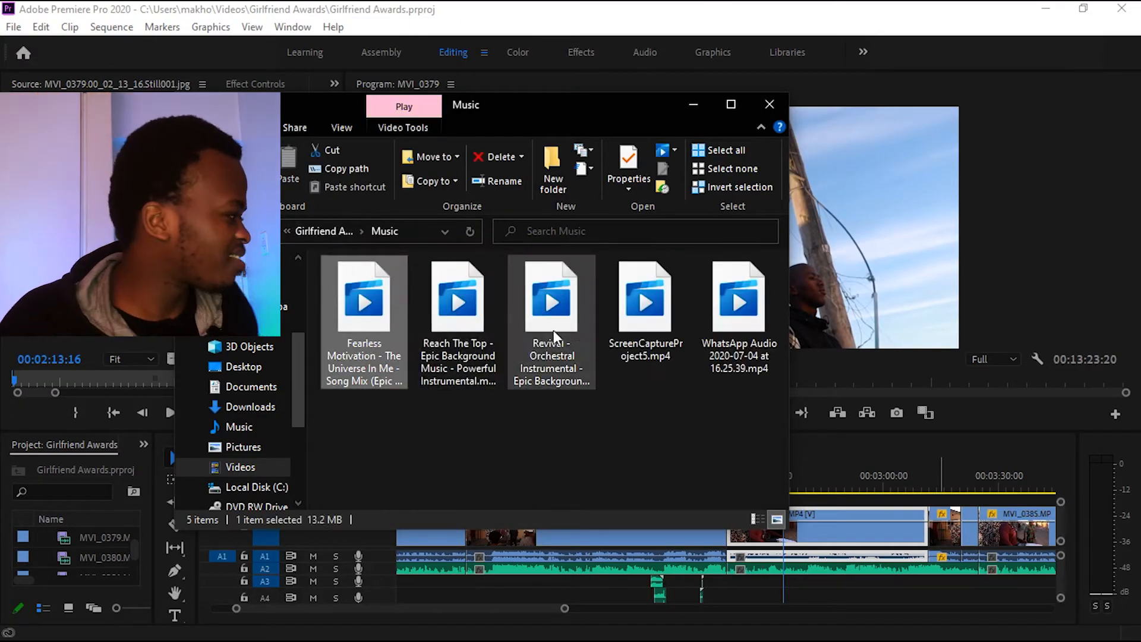
- Import the Fearless Motivation, Reach The Top and Revival tracks from the Music folder into the project
{"action": "scroll", "coordinate": [51, 551], "scroll_direction": "down", "scroll_amount": 2}
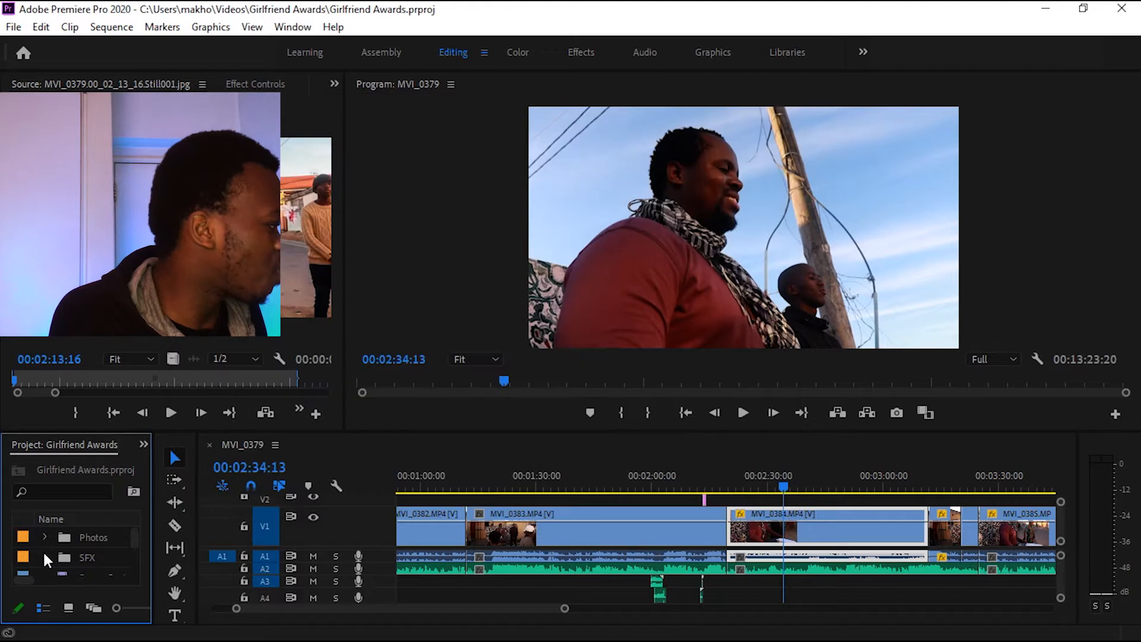
{"action": "left_click", "coordinate": [47, 557]}
{"action": "key", "text": "alt+Tab"}
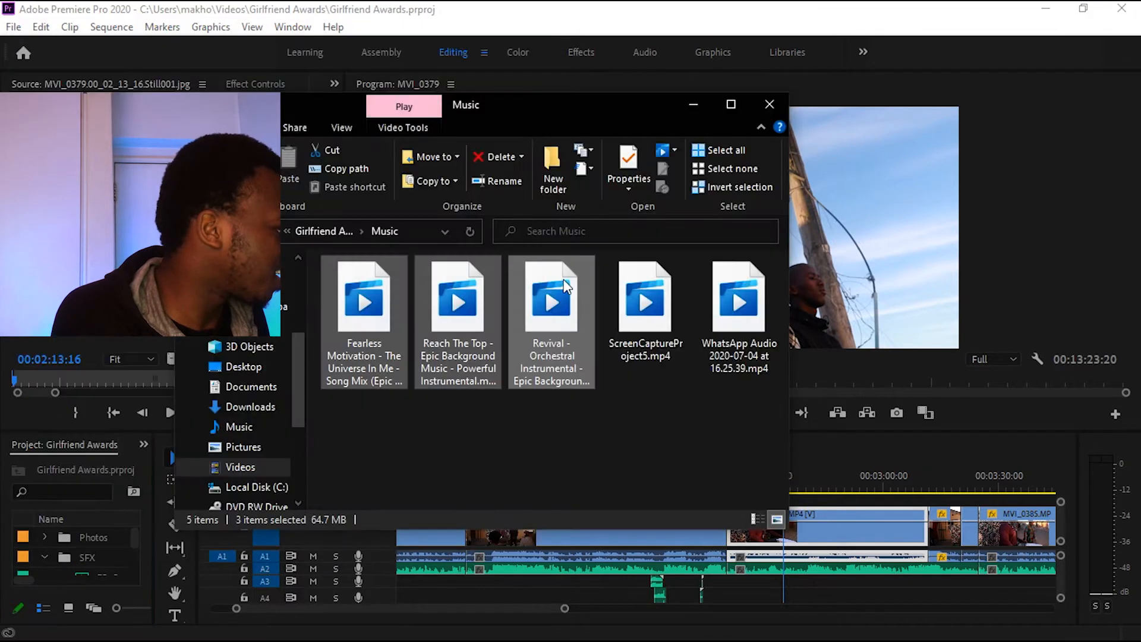
{"action": "left_click_drag", "start_coordinate": [116, 516], "coordinate": [65, 561]}
- Play the sequence around 00:02:30 and again from about 00:02:16 to judge where music should enter
{"action": "left_click", "coordinate": [769, 483]}
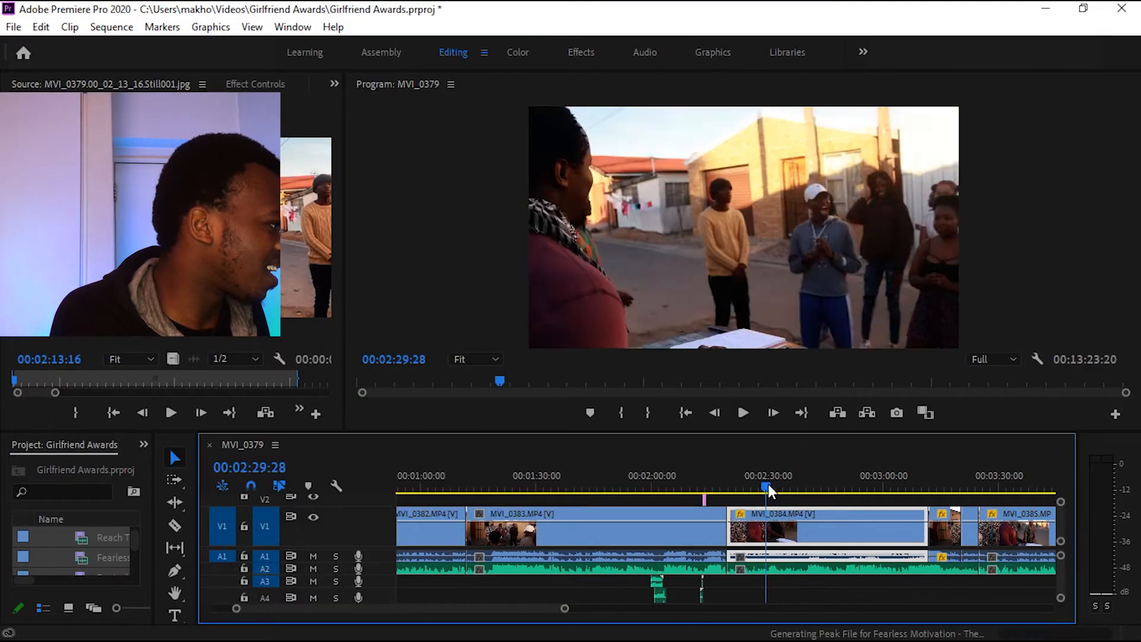
{"action": "key", "text": "space"}
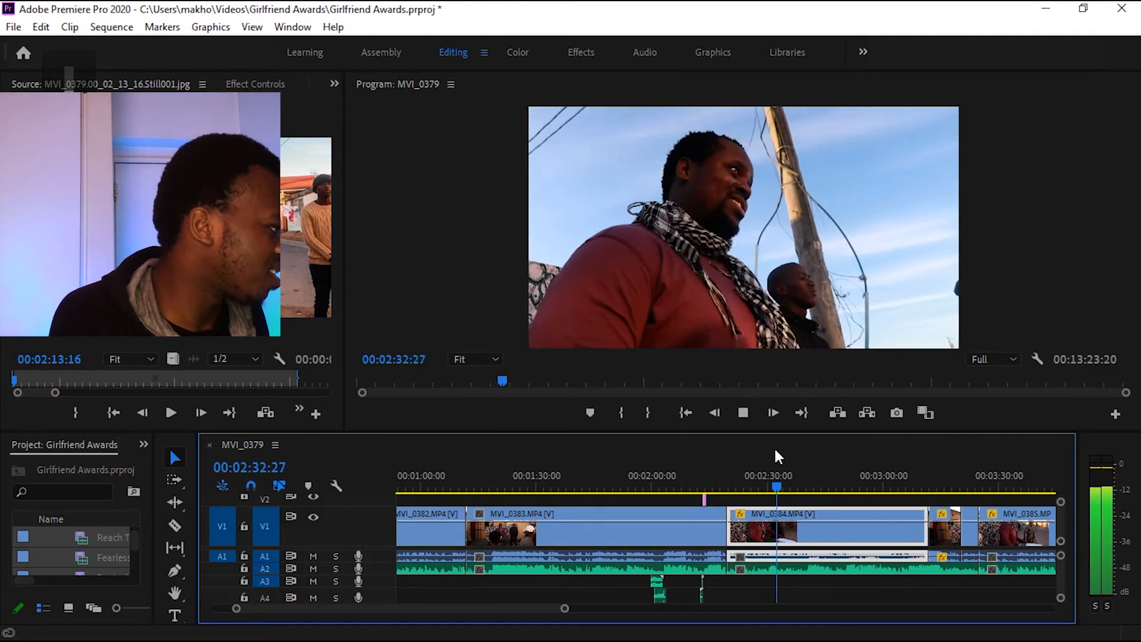
{"action": "key", "text": "space"}
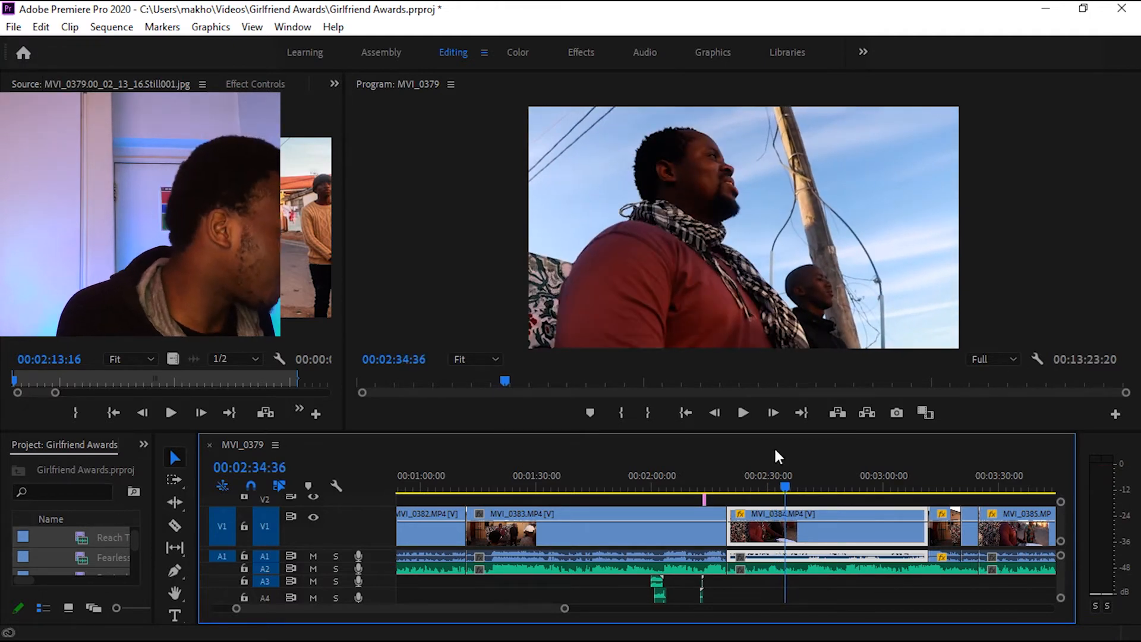
{"action": "left_click", "coordinate": [711, 485]}
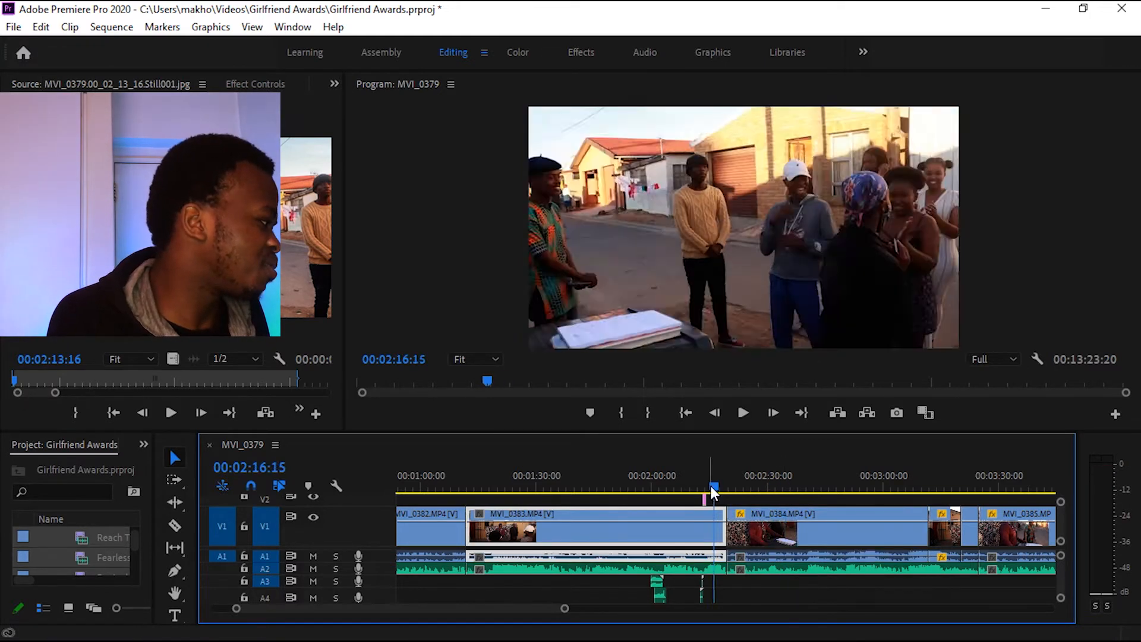
{"action": "key", "text": "space"}
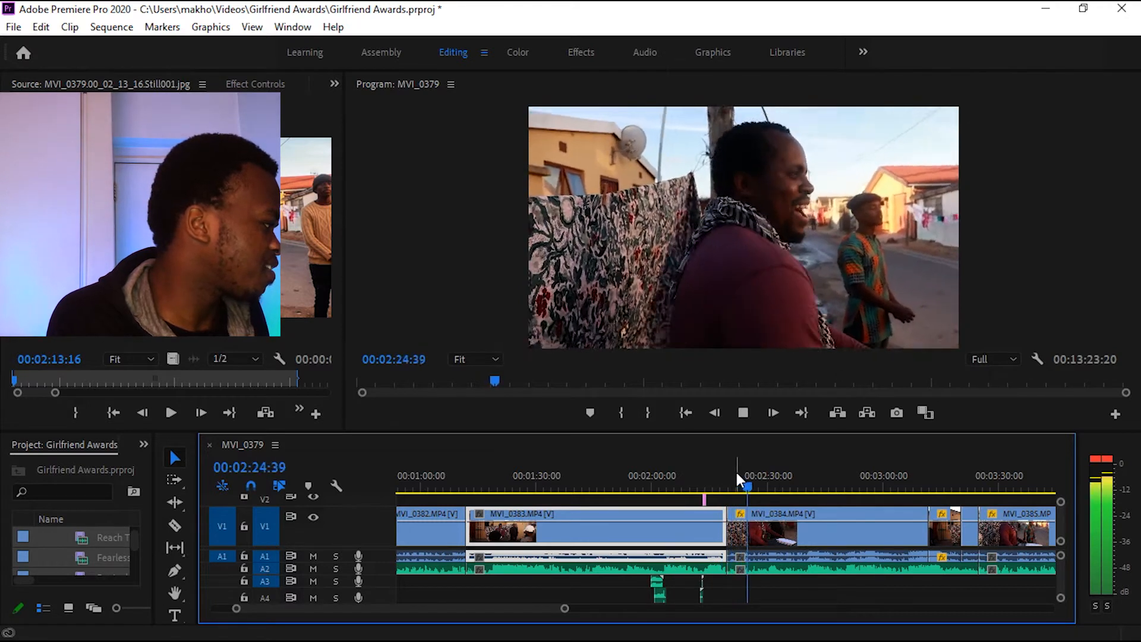
{"action": "key", "text": "space"}
- Open the Reach The Top track in the source monitor and listen to its opening
{"action": "left_click", "coordinate": [87, 543]}
{"action": "double_click", "coordinate": [87, 538]}
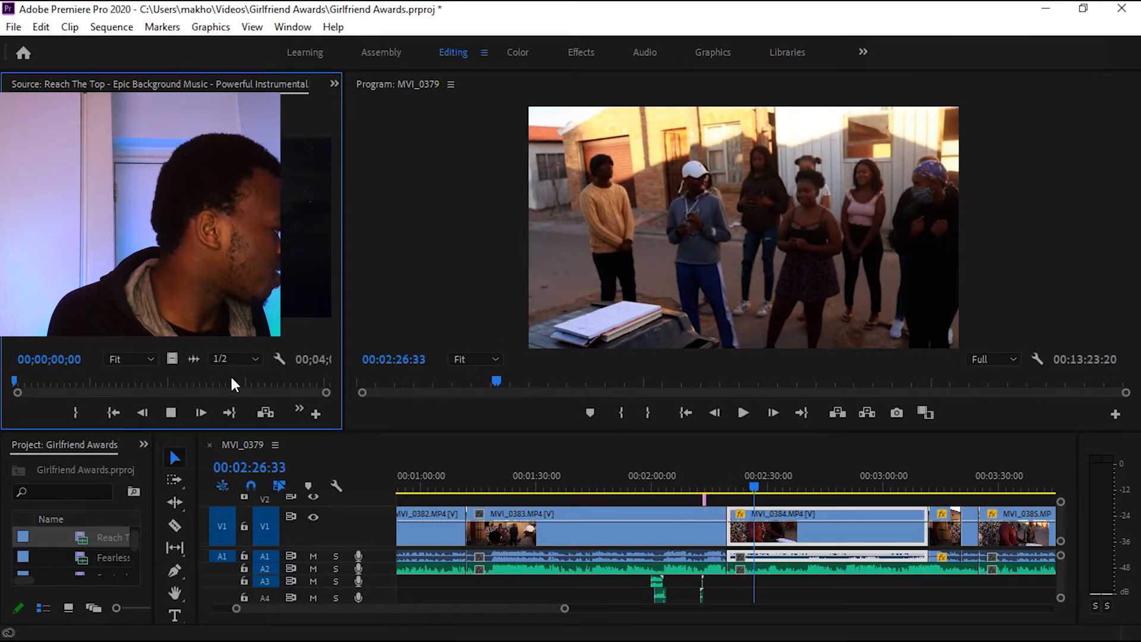
{"action": "key", "text": "space"}
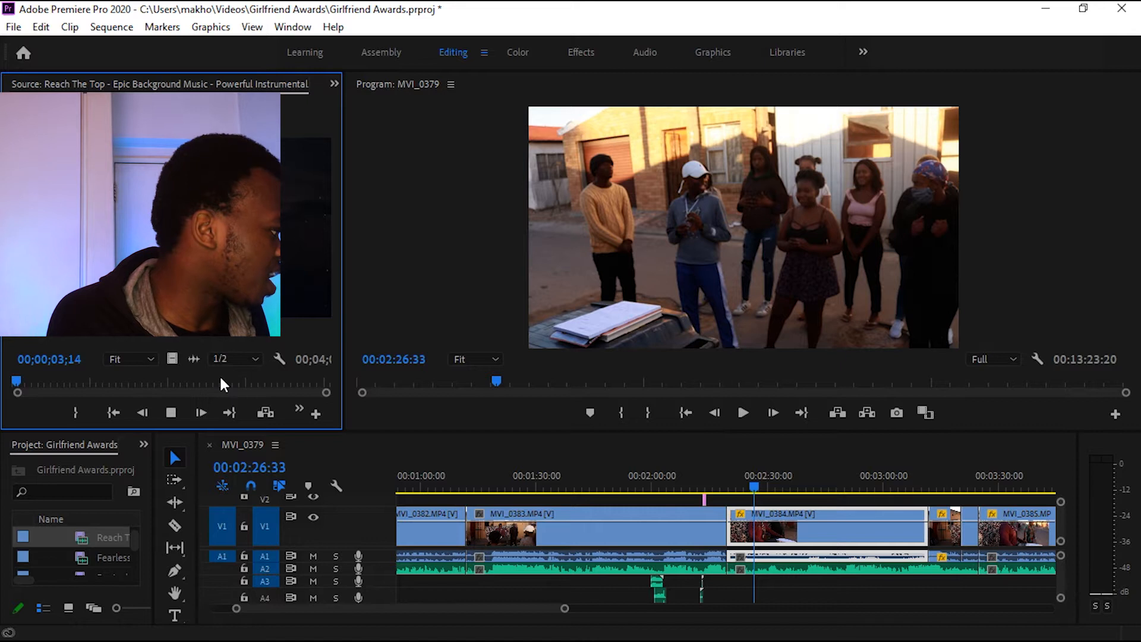
{"action": "key", "text": "space"}
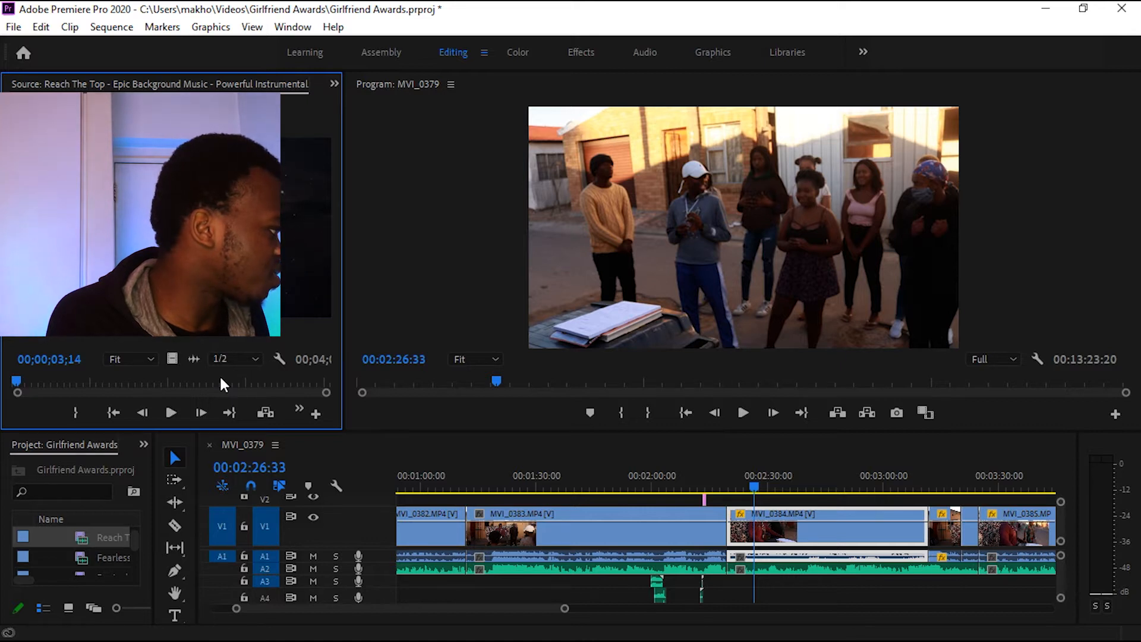
{"action": "left_click", "coordinate": [161, 414]}
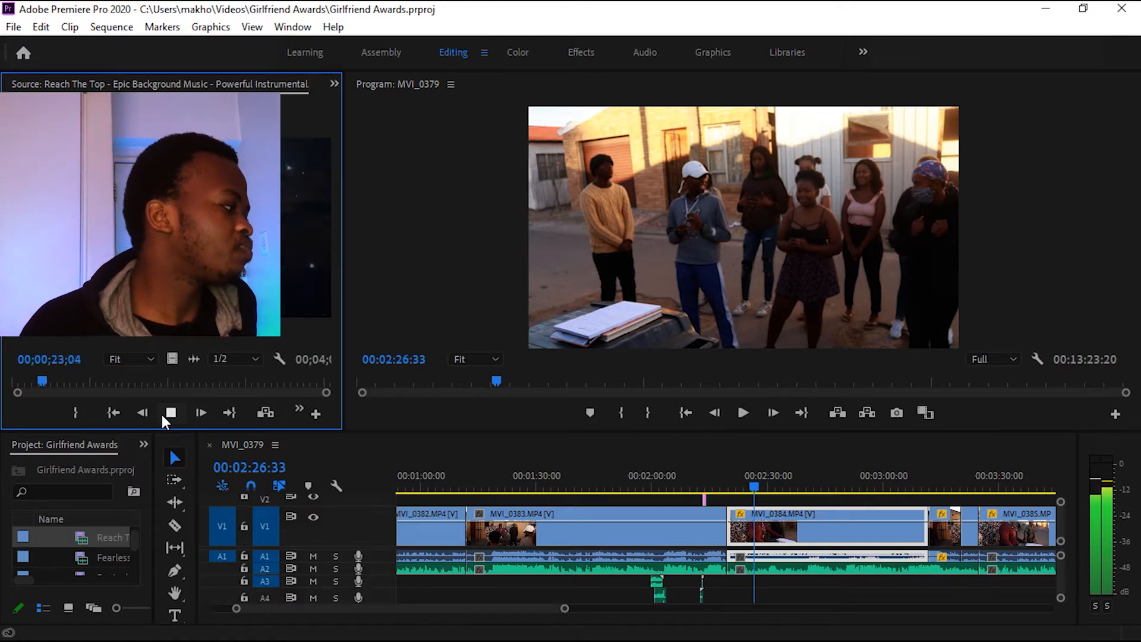
{"action": "left_click", "coordinate": [161, 414]}
- Mark the Reach The Top music out at 00;00;19;27 and place its audio on track A3 from about 00:02:26
{"action": "mouse_move", "coordinate": [44, 381]}
{"action": "left_mouse_down"}
{"action": "mouse_move", "coordinate": [176, 384]}
{"action": "mouse_move", "coordinate": [11, 379]}
{"action": "mouse_move", "coordinate": [37, 383]}
{"action": "left_mouse_up"}
{"action": "left_click_drag", "start_coordinate": [196, 359], "coordinate": [767, 595]}
{"action": "key", "text": "space"}
{"action": "left_click_drag", "start_coordinate": [565, 608], "coordinate": [436, 608]}
{"action": "left_click", "coordinate": [576, 476]}
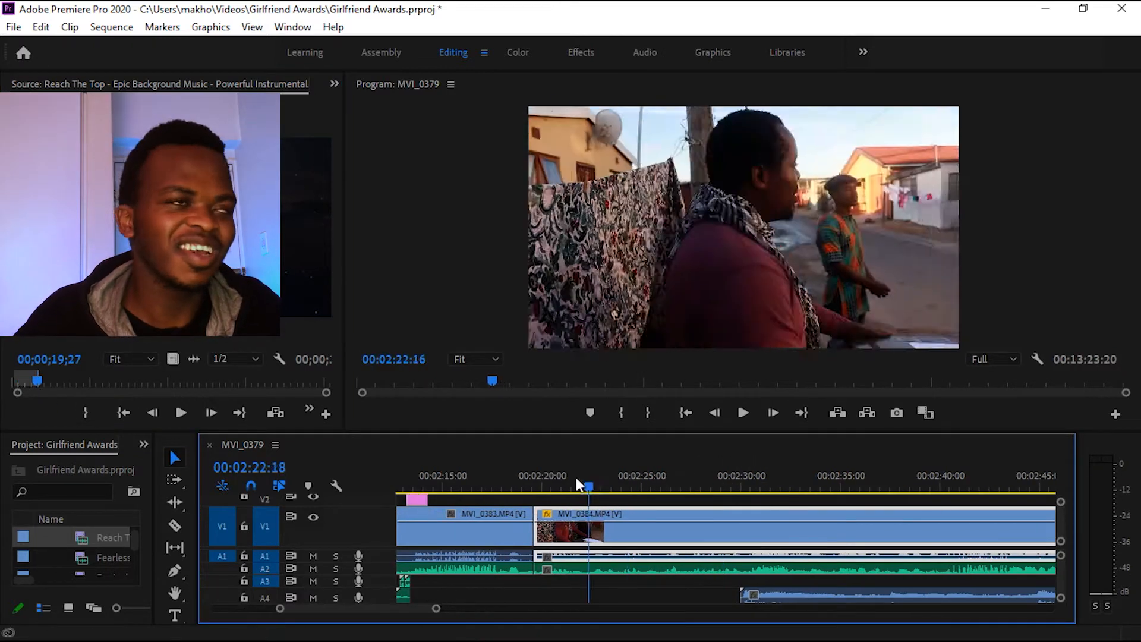
{"action": "left_click_drag", "start_coordinate": [783, 595], "coordinate": [710, 583]}
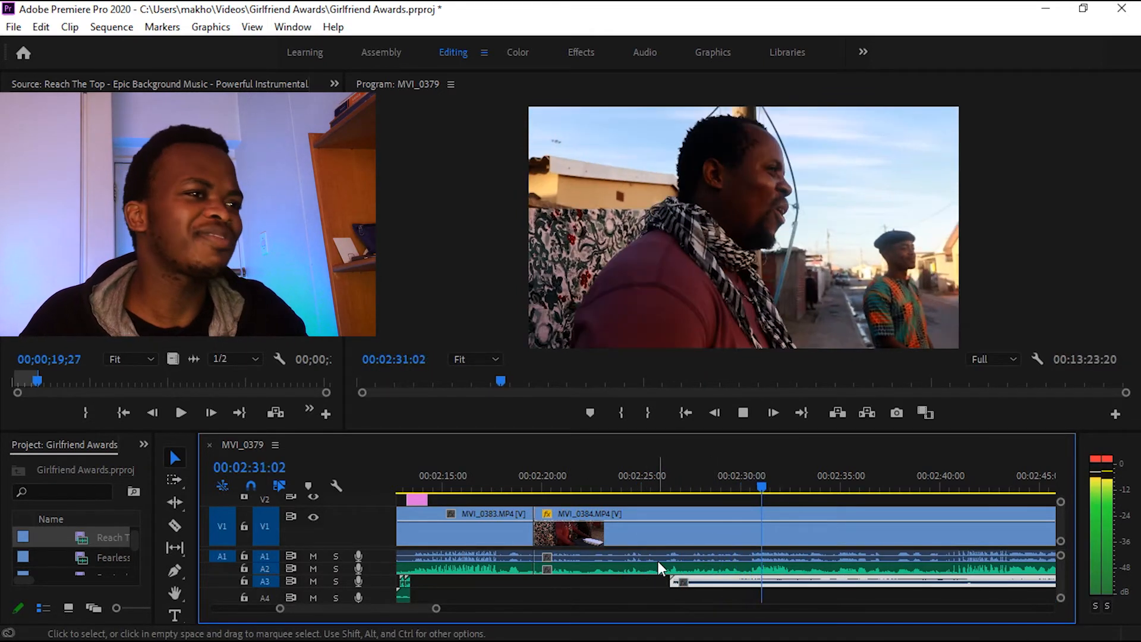
- Play the sequence with the new music and set the program monitor's playback resolution to 1/4
{"action": "key", "text": "space"}
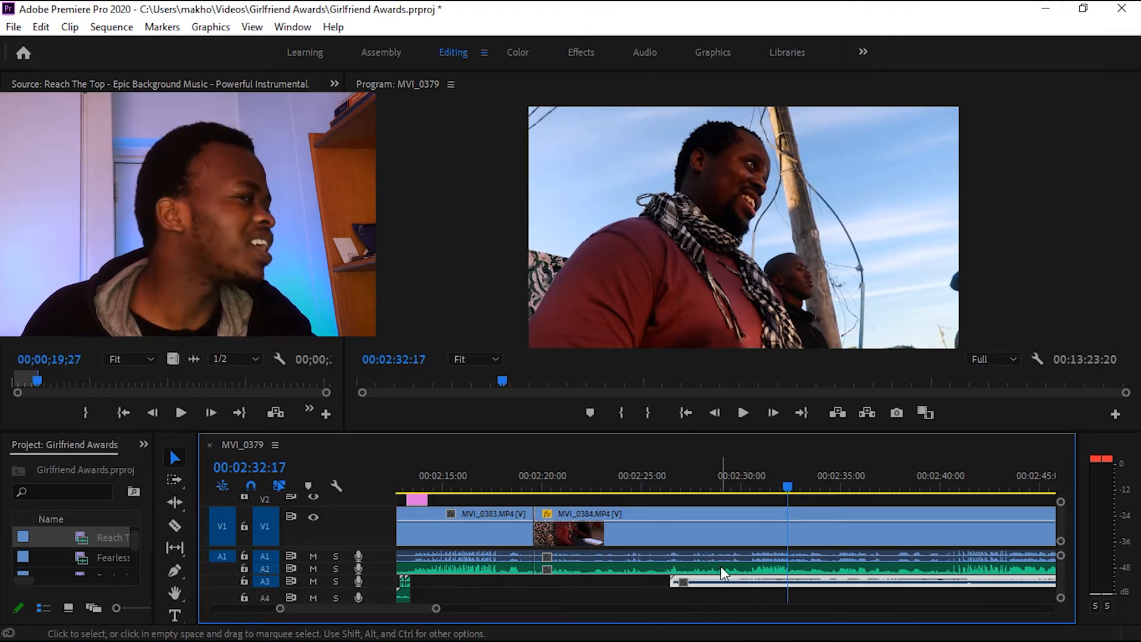
{"action": "key", "text": "space"}
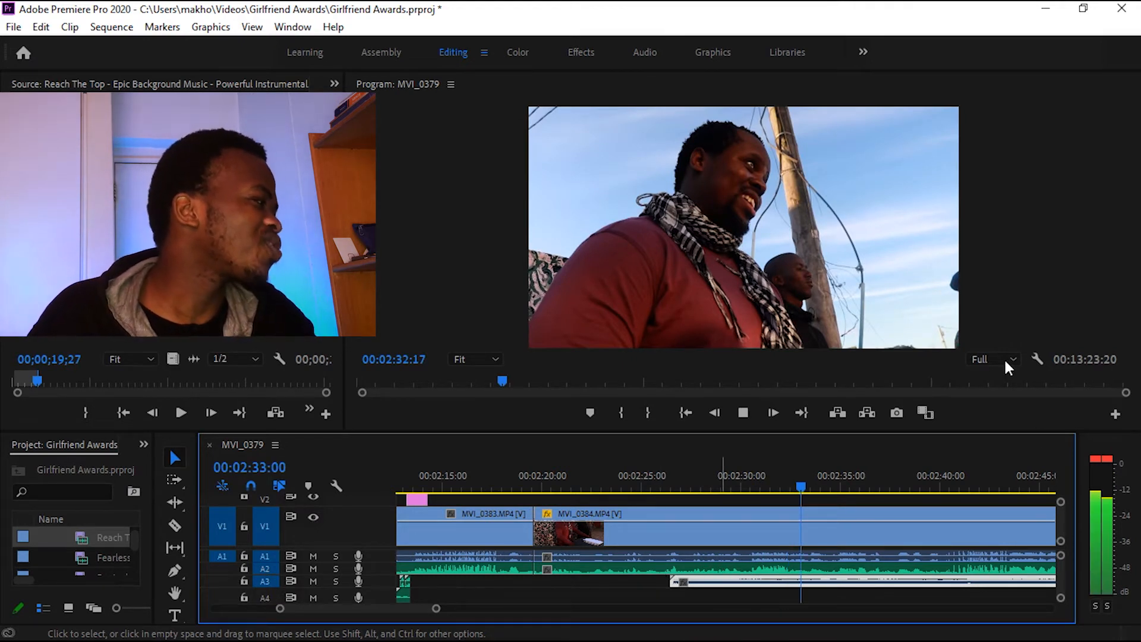
{"action": "left_click", "coordinate": [1005, 360]}
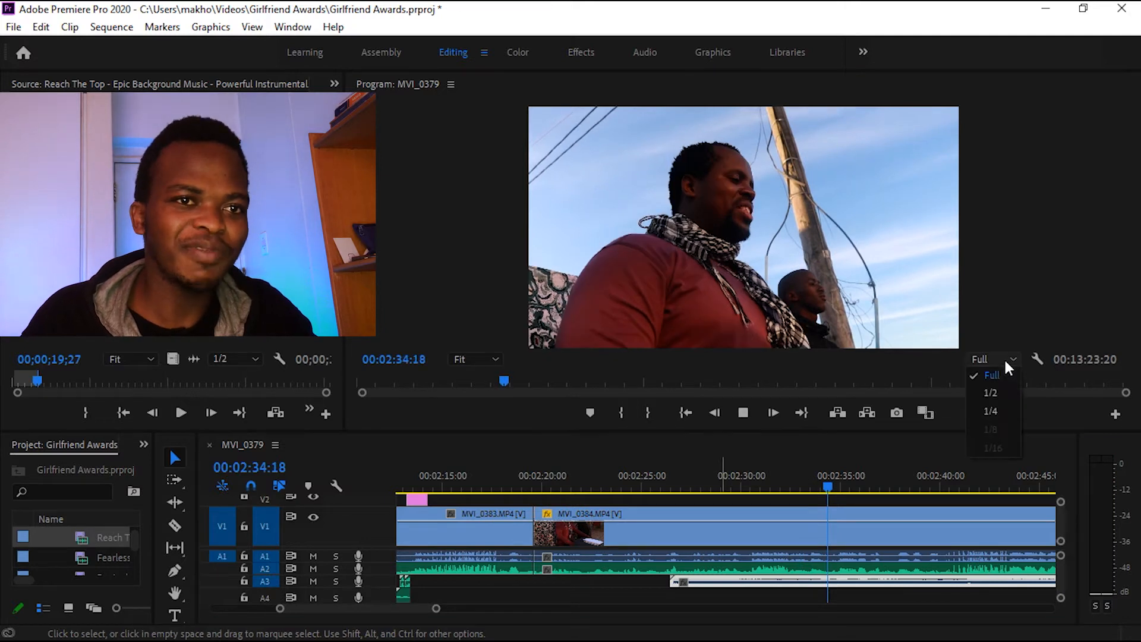
{"action": "left_click", "coordinate": [997, 409]}
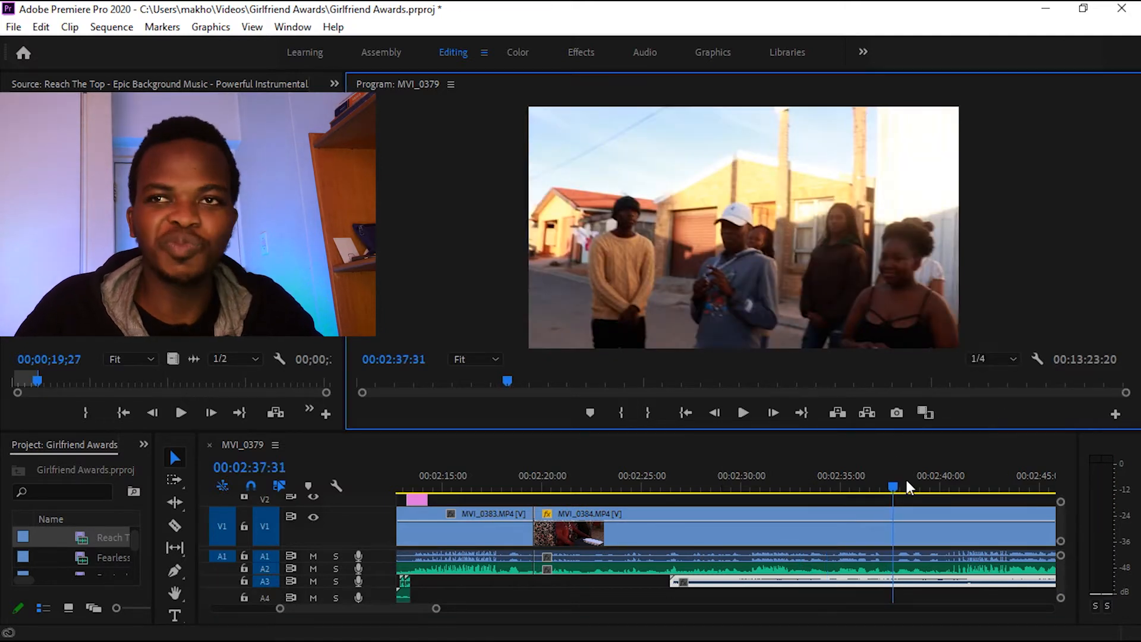
- Replay the MVI_0384 section from about 00:02:26 to check the A3 music against the footage
{"action": "left_click_drag", "start_coordinate": [922, 475], "coordinate": [812, 515]}
{"action": "left_click", "coordinate": [675, 559]}
{"action": "key", "text": "space"}
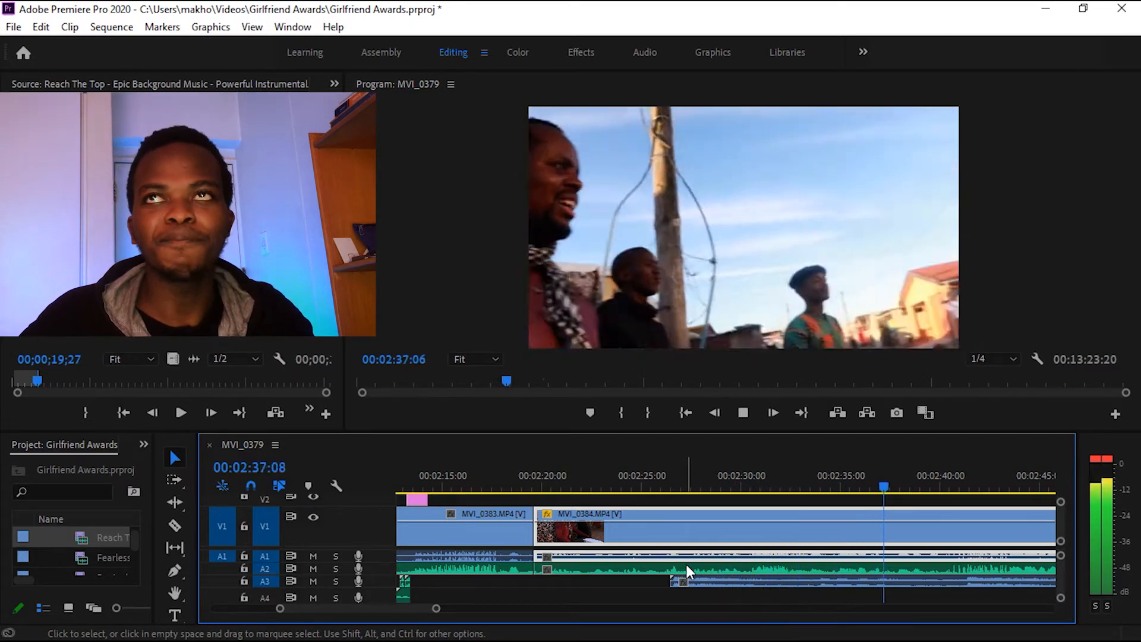
{"action": "left_click_drag", "start_coordinate": [436, 609], "coordinate": [484, 611]}
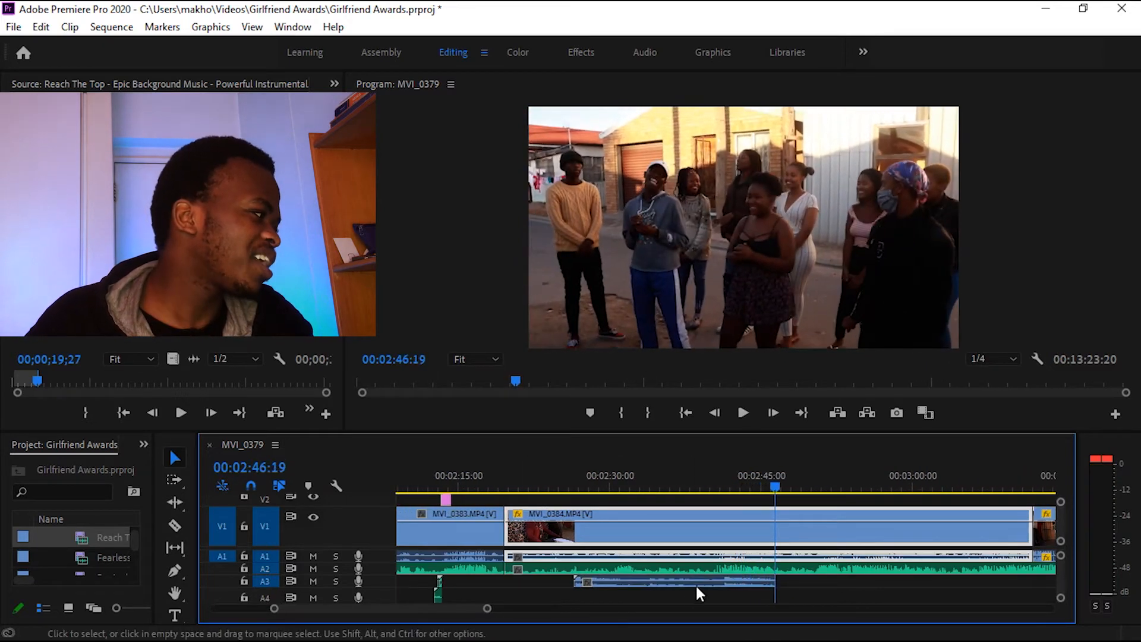
{"action": "left_click", "coordinate": [568, 475]}
{"action": "key", "text": "space"}
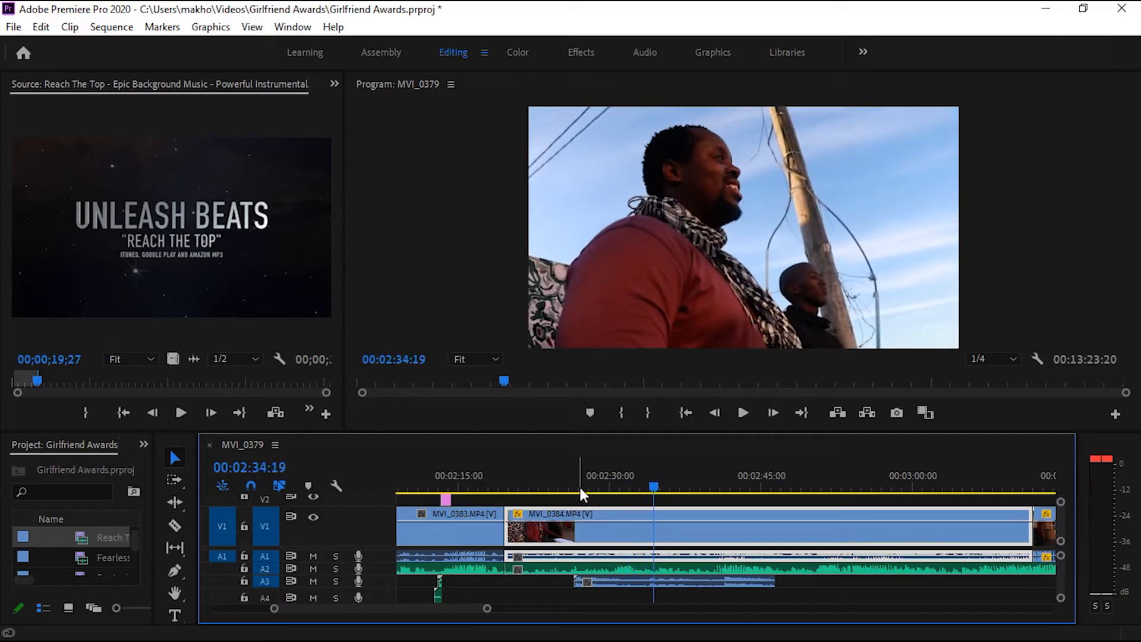
- Split the A3 music clip at 00:02:34:38
{"action": "key", "text": "space"}
{"action": "key", "text": "="}
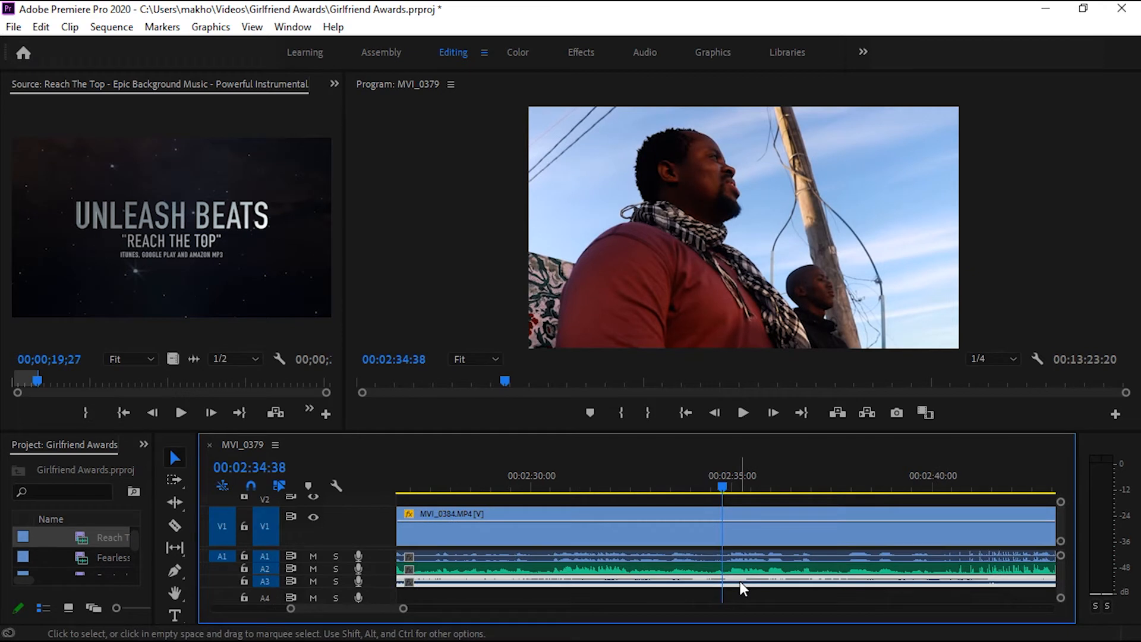
{"action": "key", "text": "minus"}
{"action": "key", "text": "minus"}
{"action": "key", "text": "minus"}
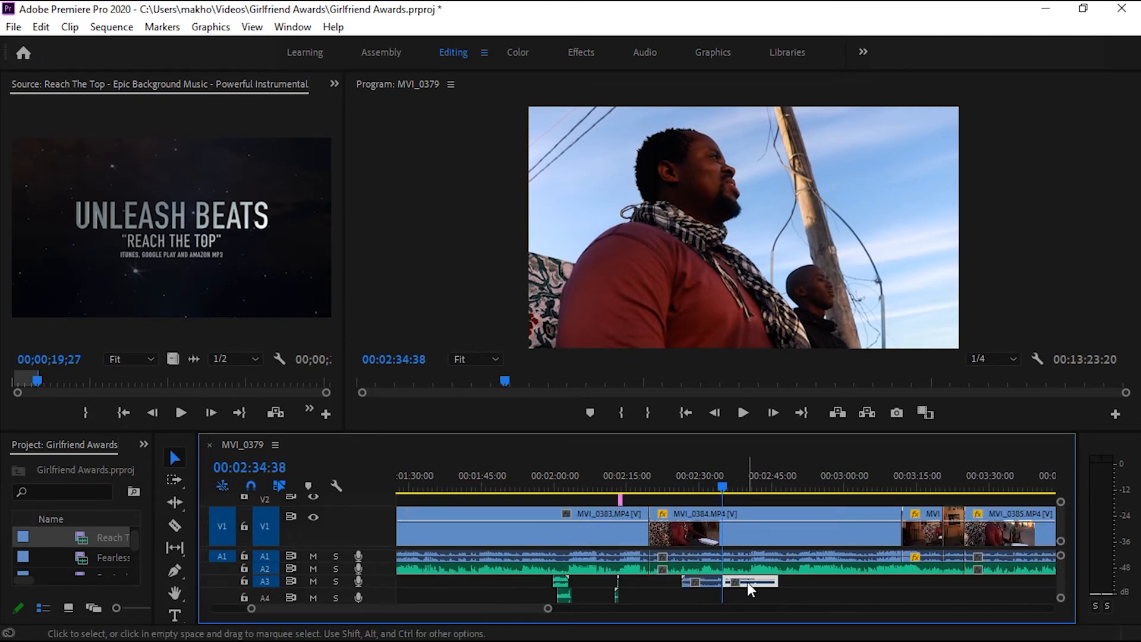